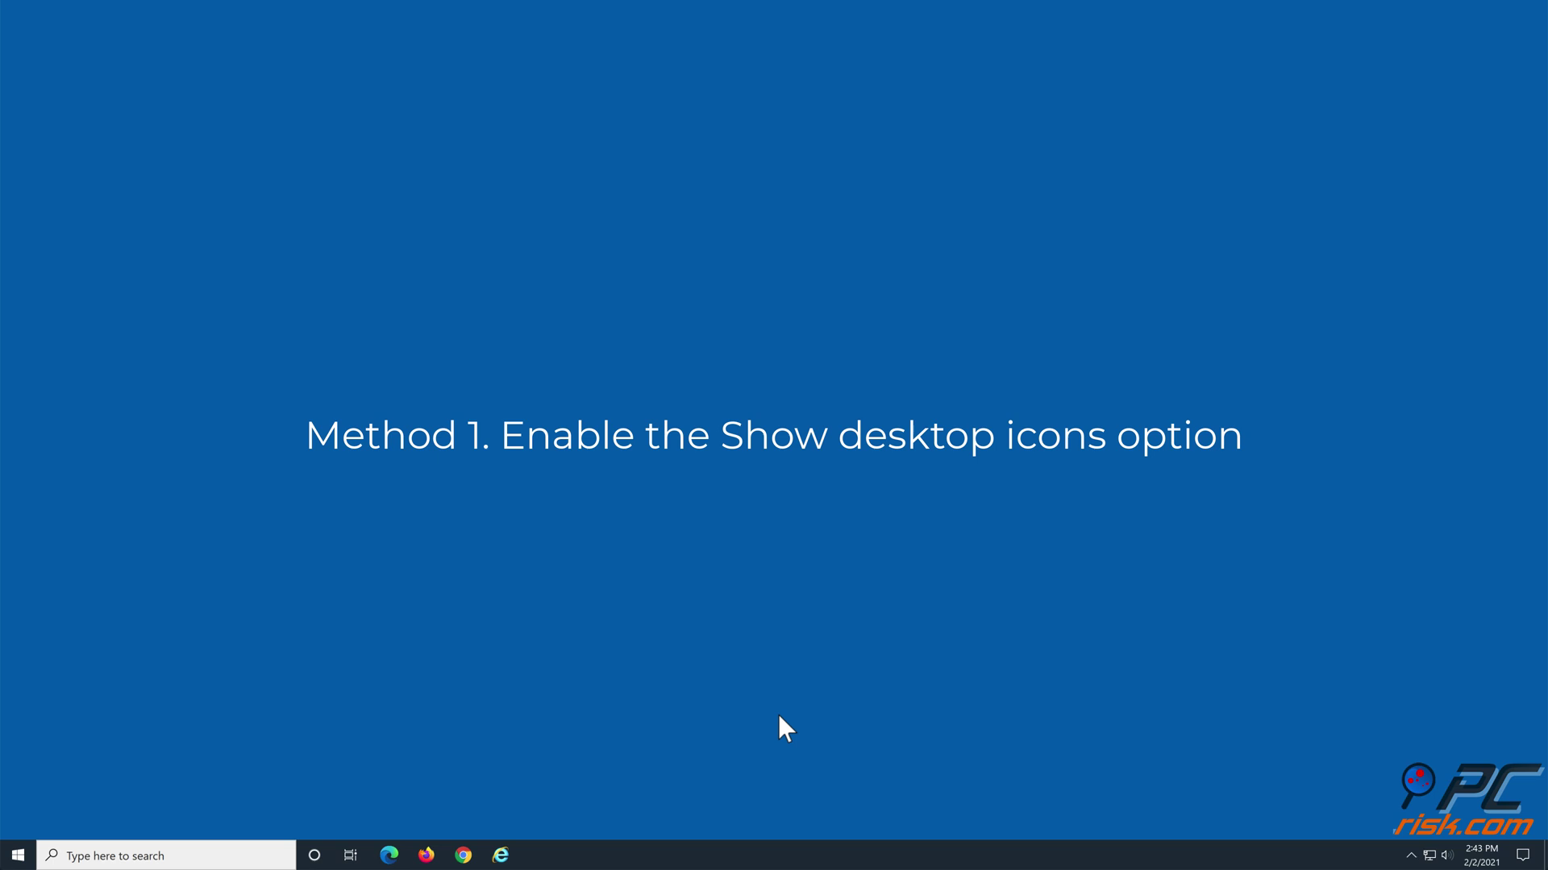
Step: Enable Show desktop icons in the desktop's right-click View menu
{"action": "right_click", "coordinate": [750, 383]}
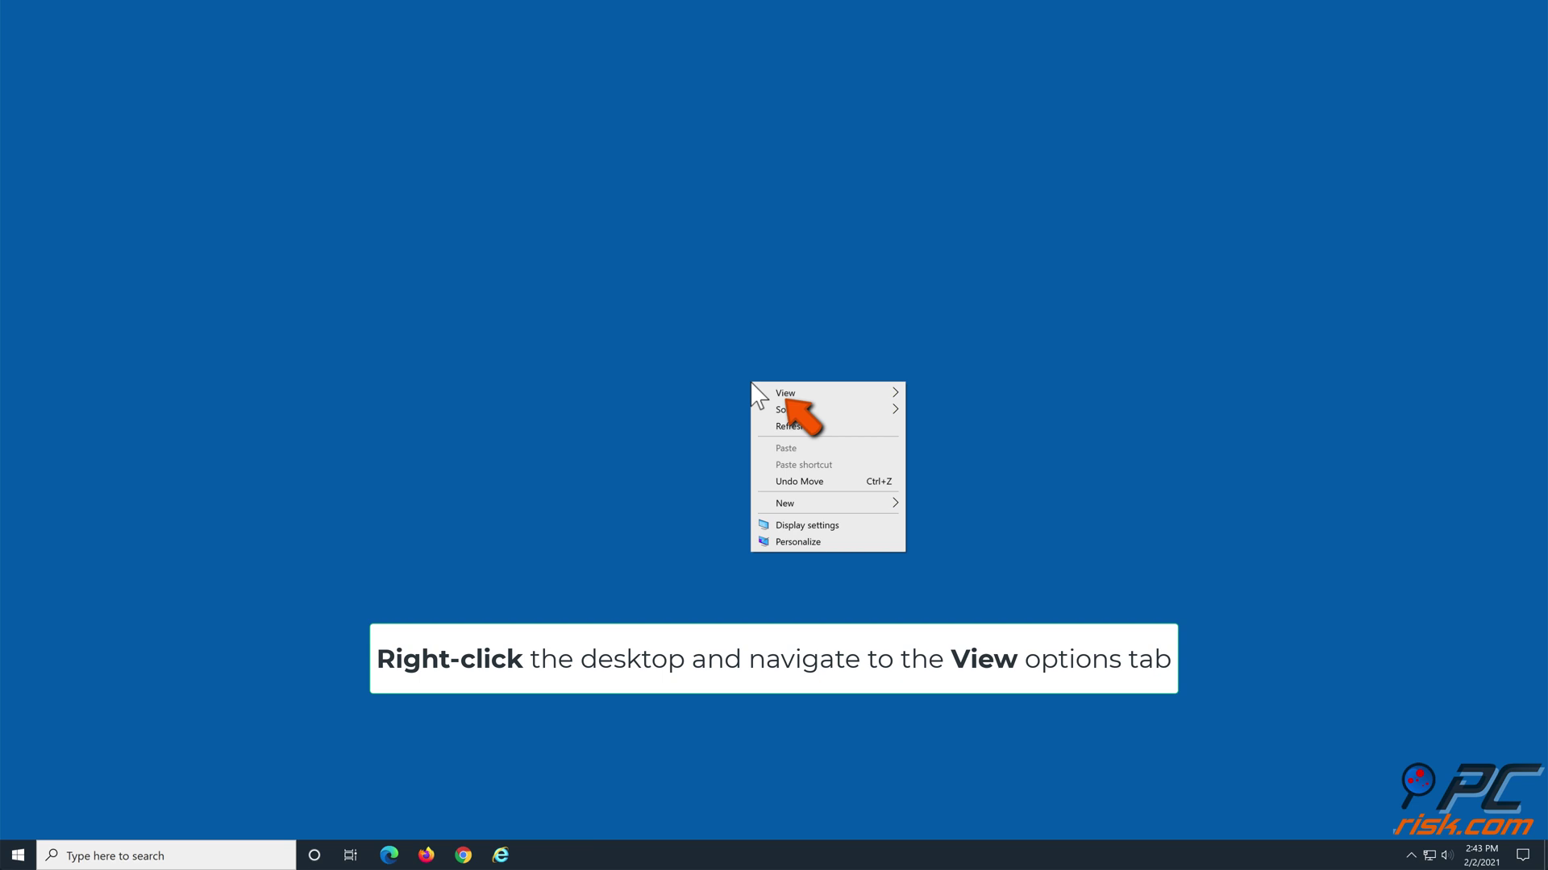
{"action": "mouse_move", "coordinate": [806, 393]}
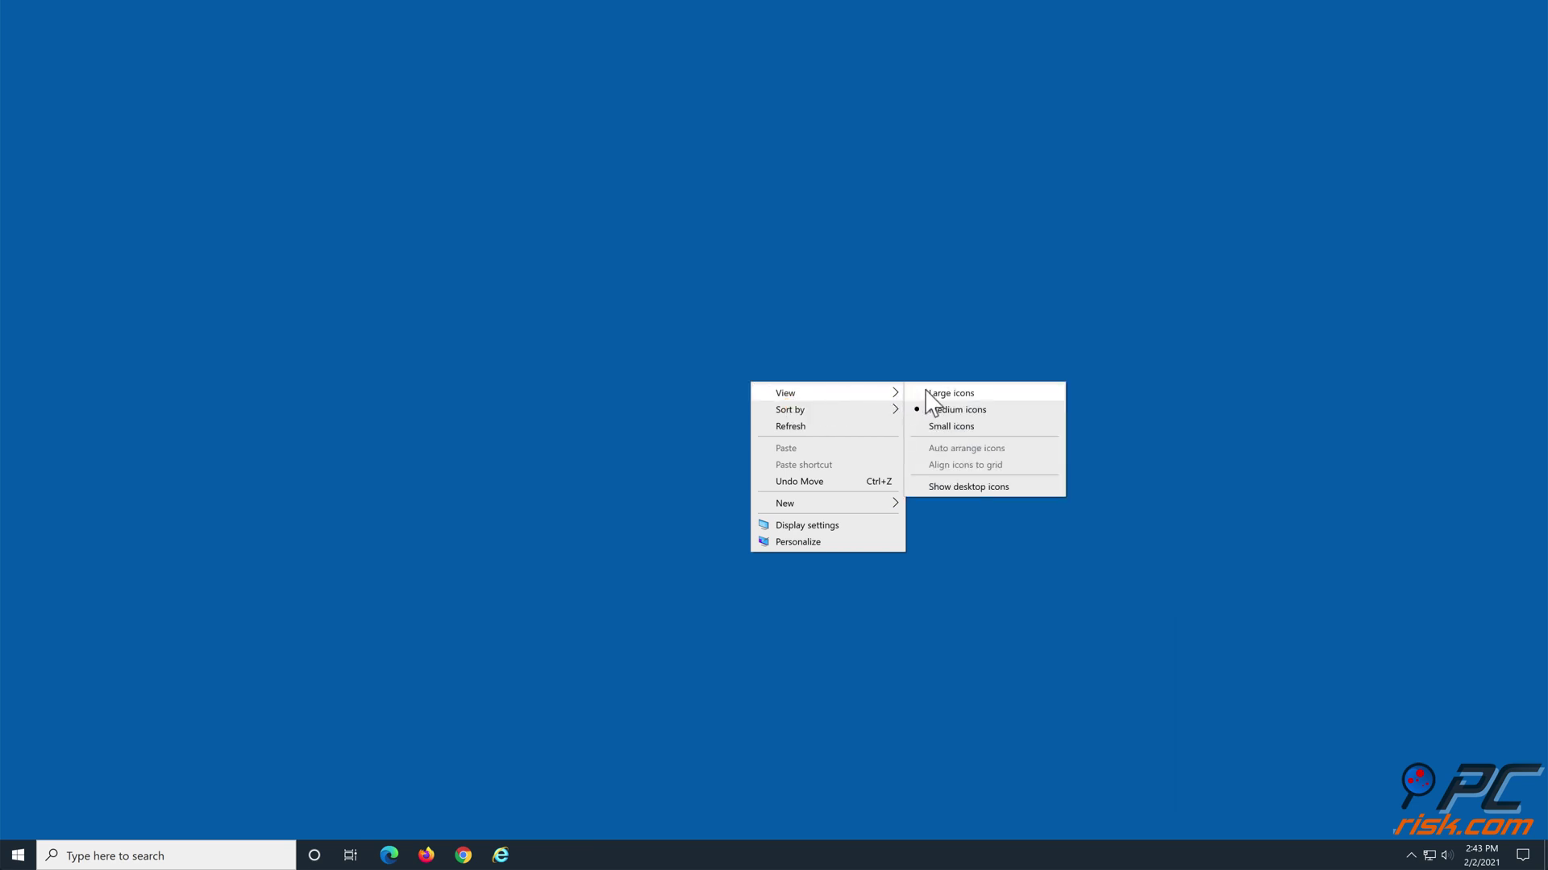
{"action": "left_click", "coordinate": [1012, 487]}
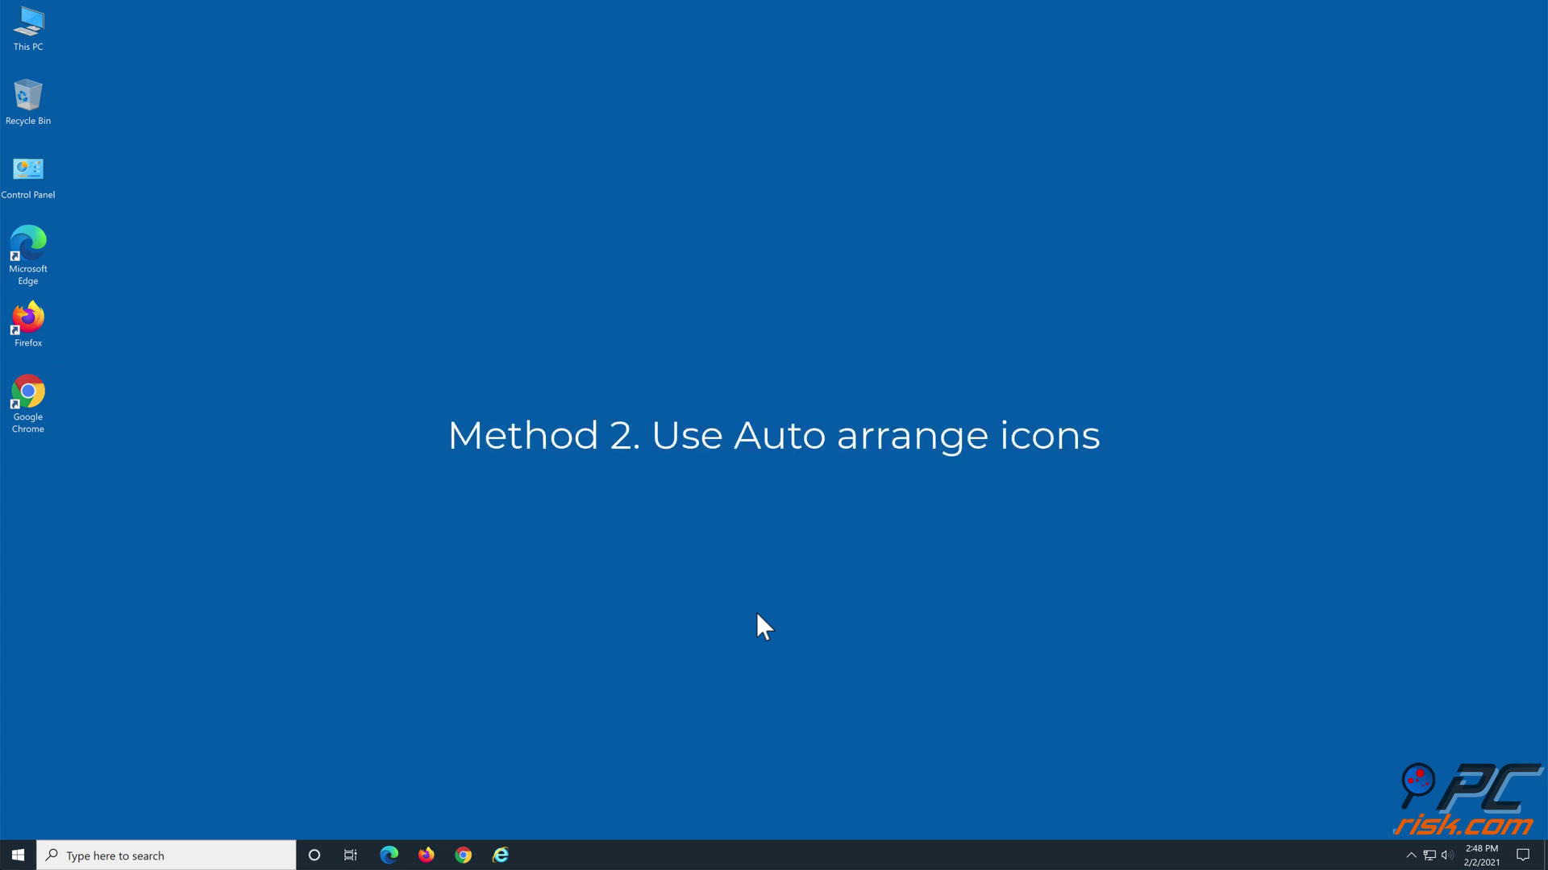
Step: Turn on Auto arrange icons in the desktop's right-click View menu
{"action": "right_click", "coordinate": [761, 504]}
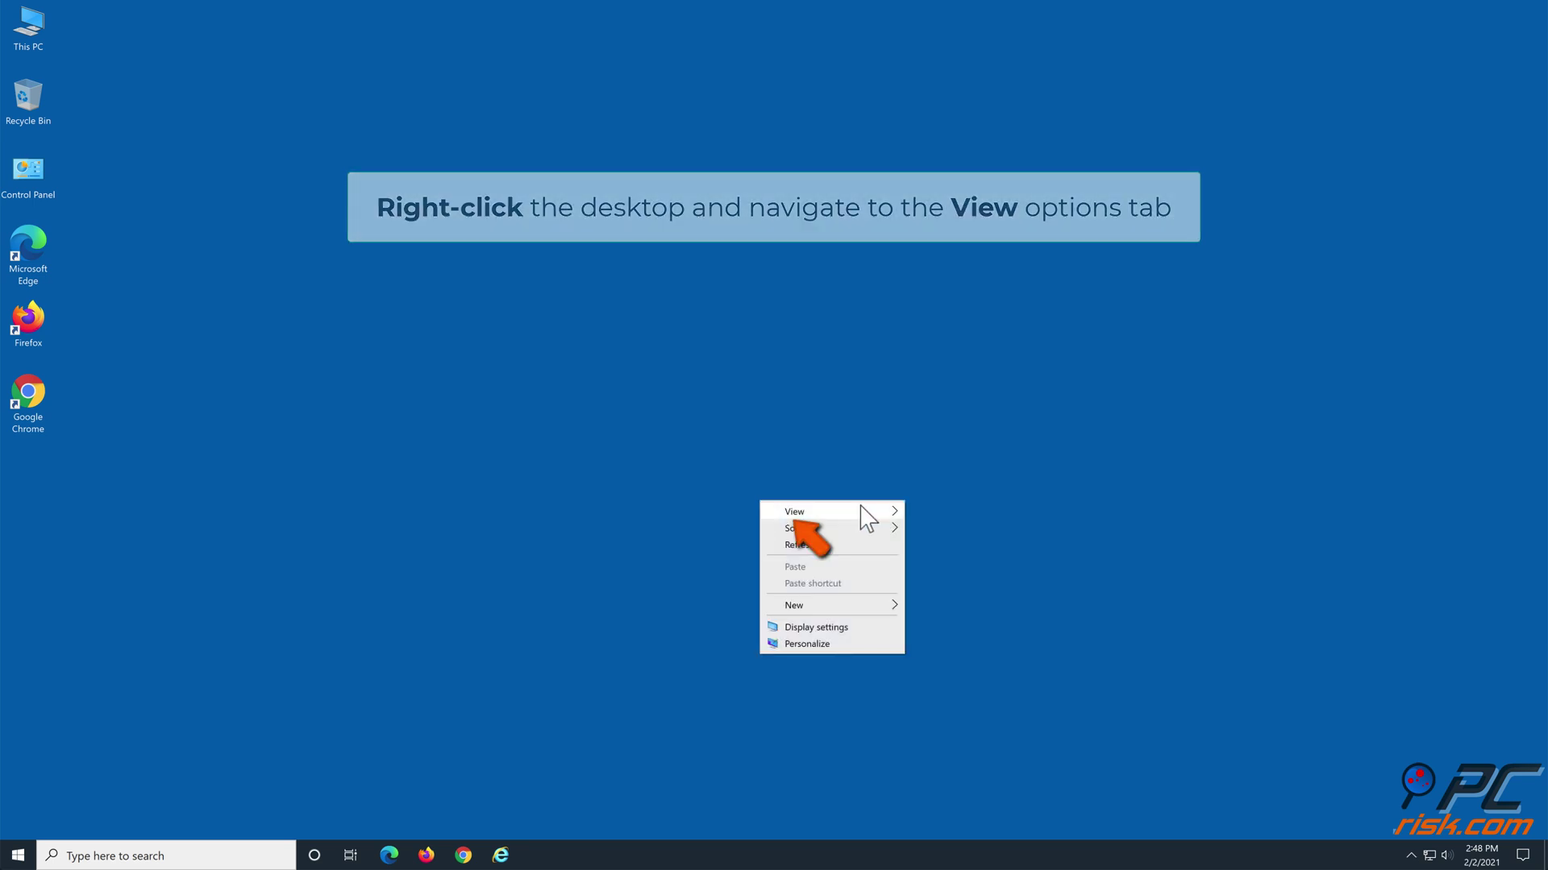
{"action": "mouse_move", "coordinate": [861, 510]}
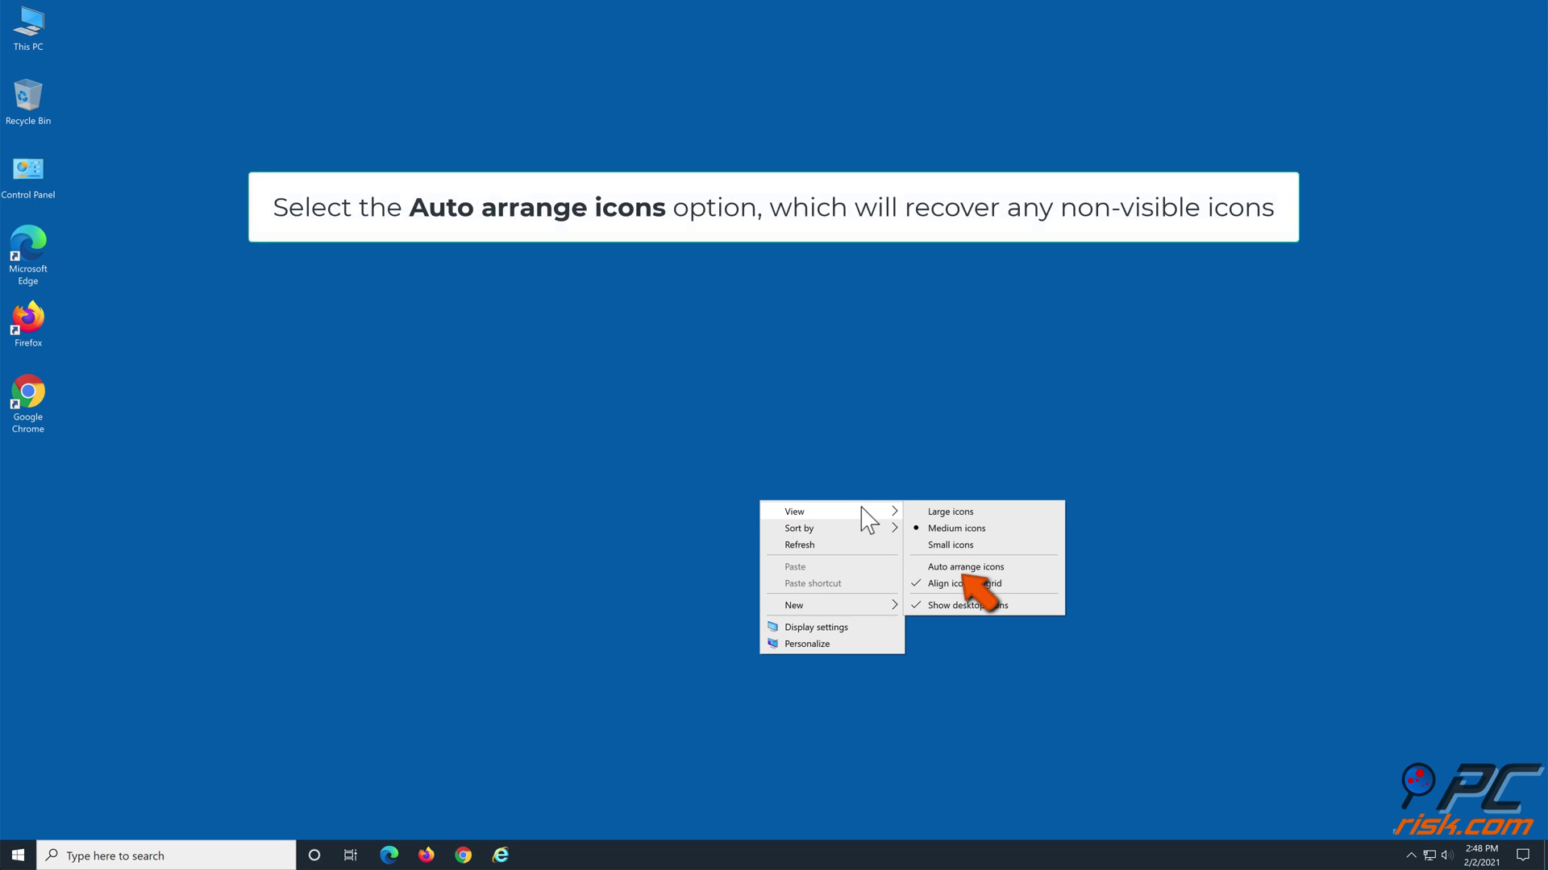
{"action": "left_click", "coordinate": [1014, 569]}
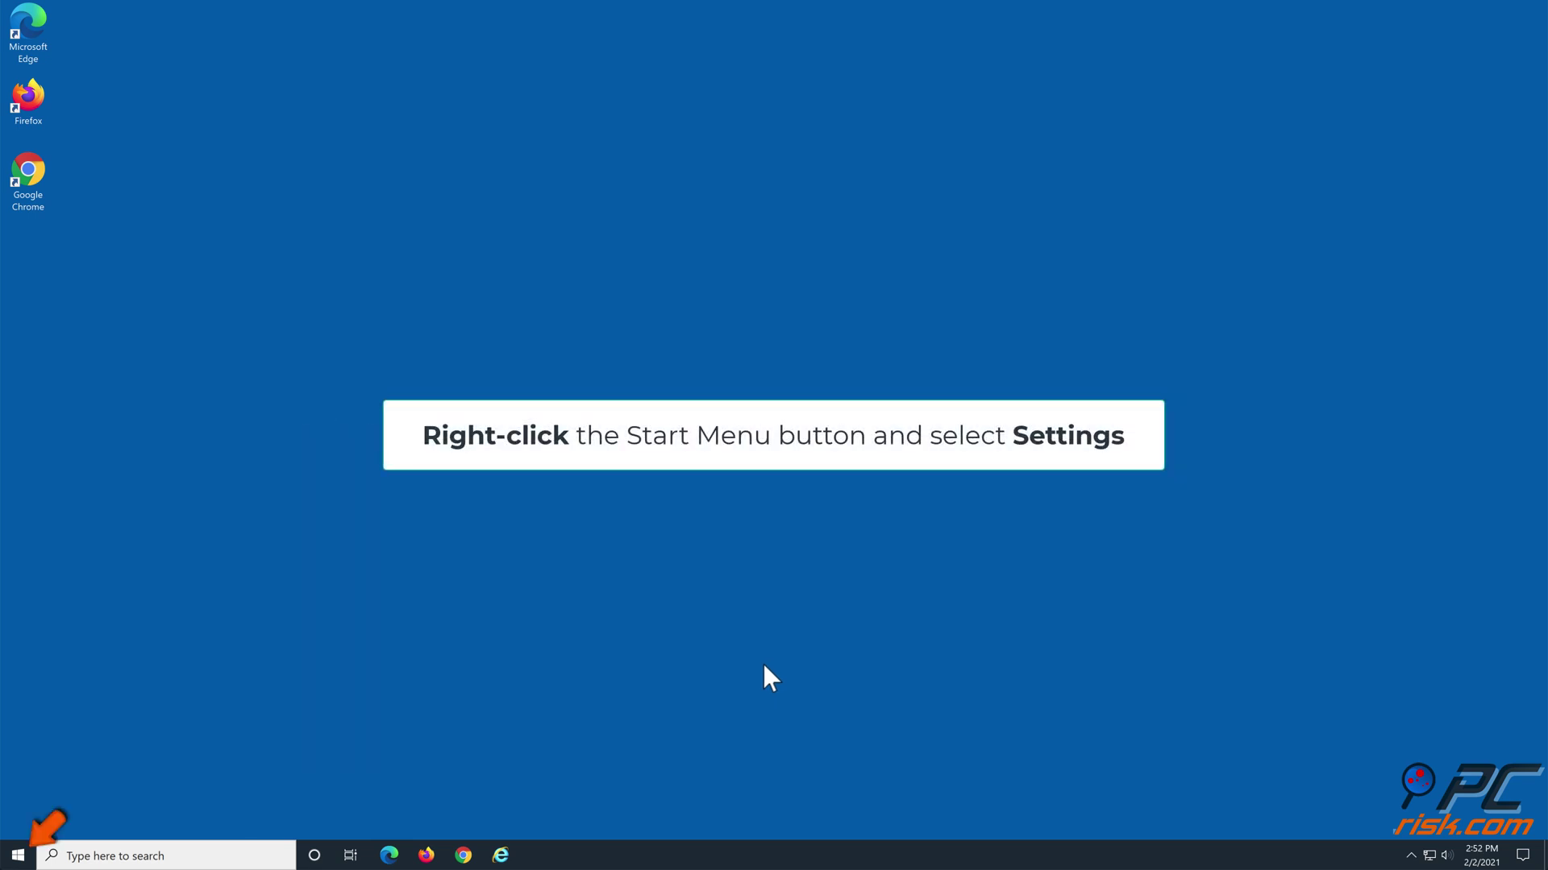
Step: Open Settings from the Start context menu and go to Personalization > Themes
{"action": "right_click", "coordinate": [32, 858]}
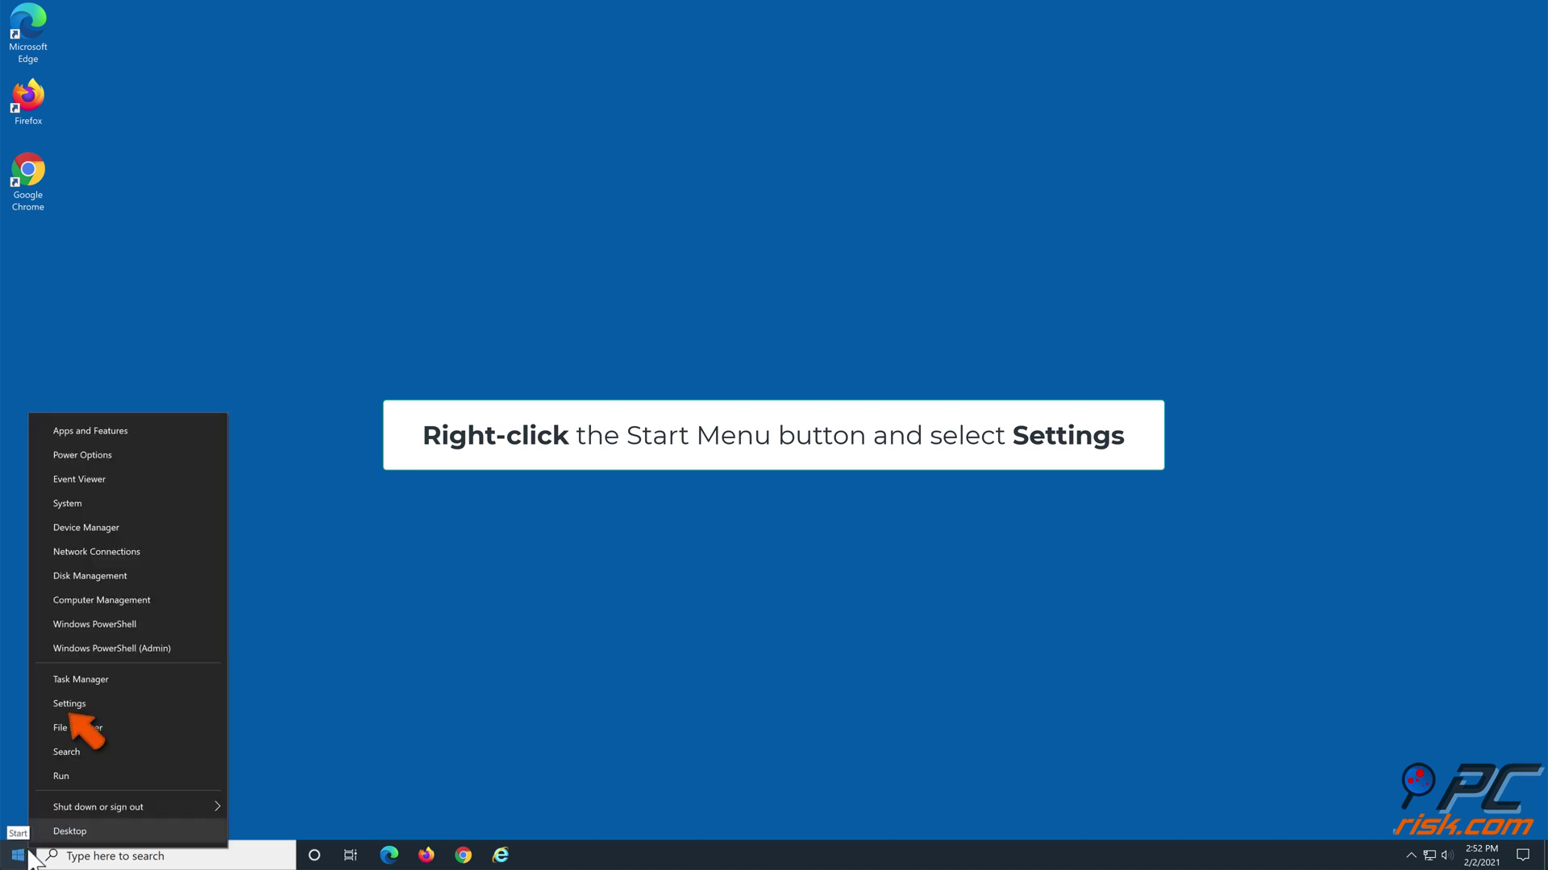
{"action": "left_click", "coordinate": [128, 706]}
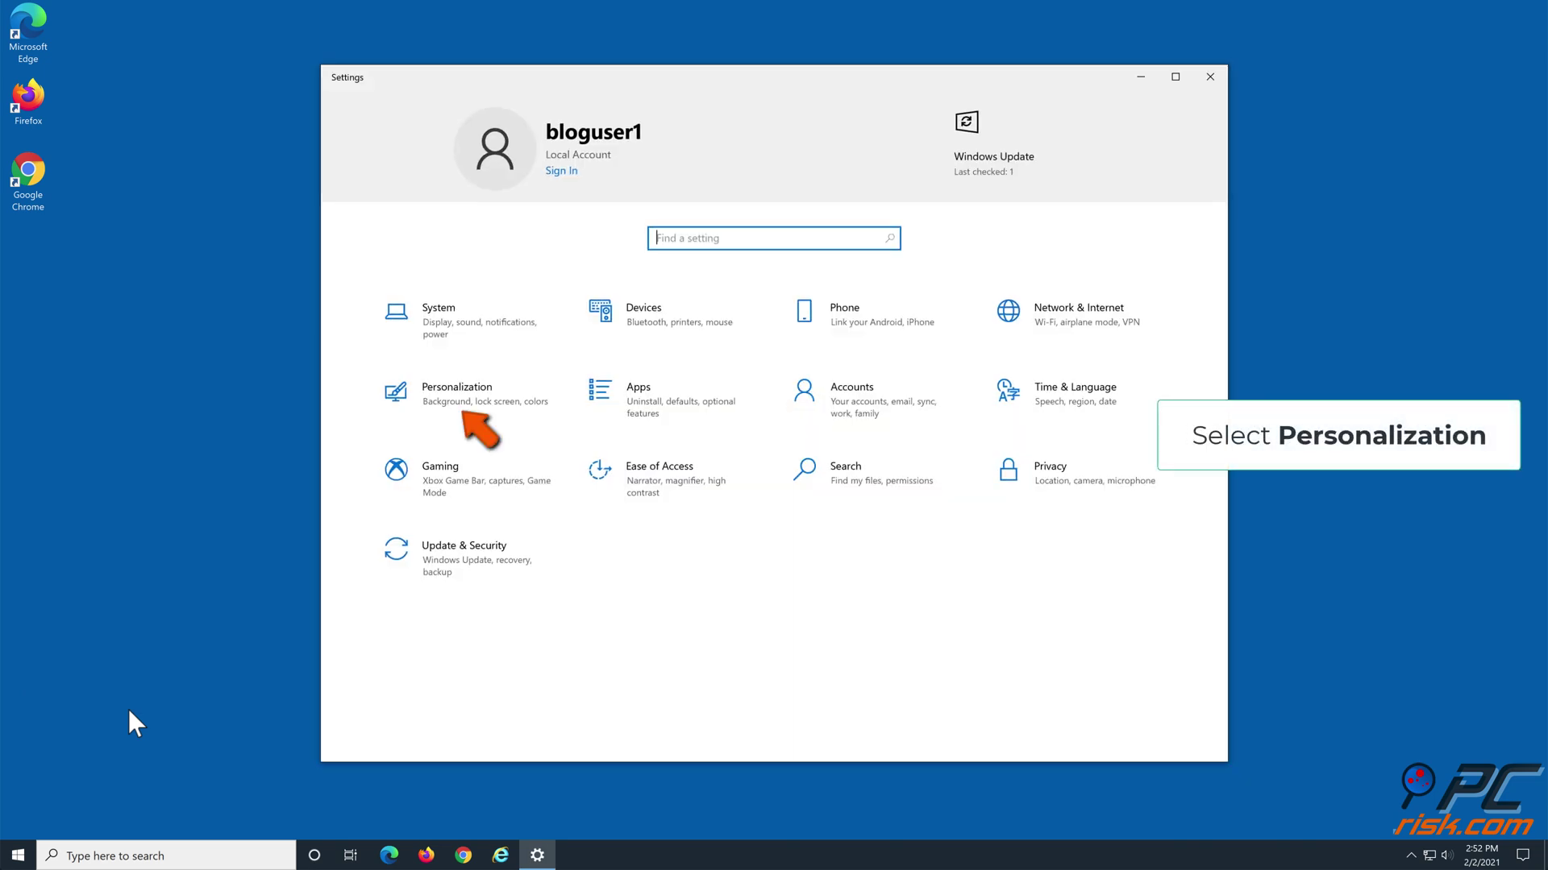
{"action": "left_click", "coordinate": [522, 407]}
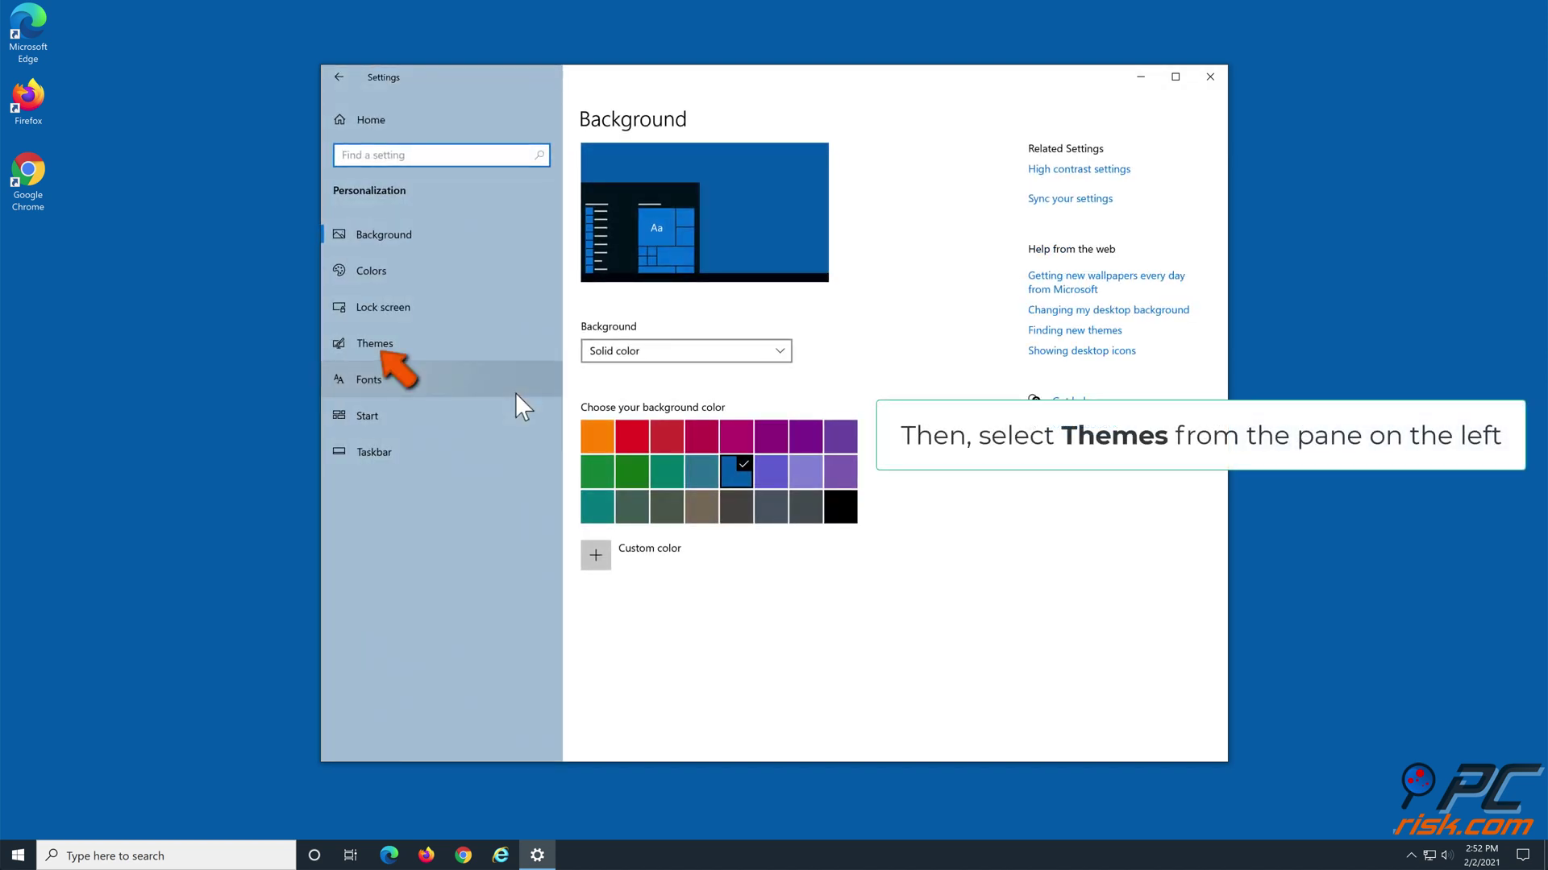
{"action": "left_click", "coordinate": [406, 344]}
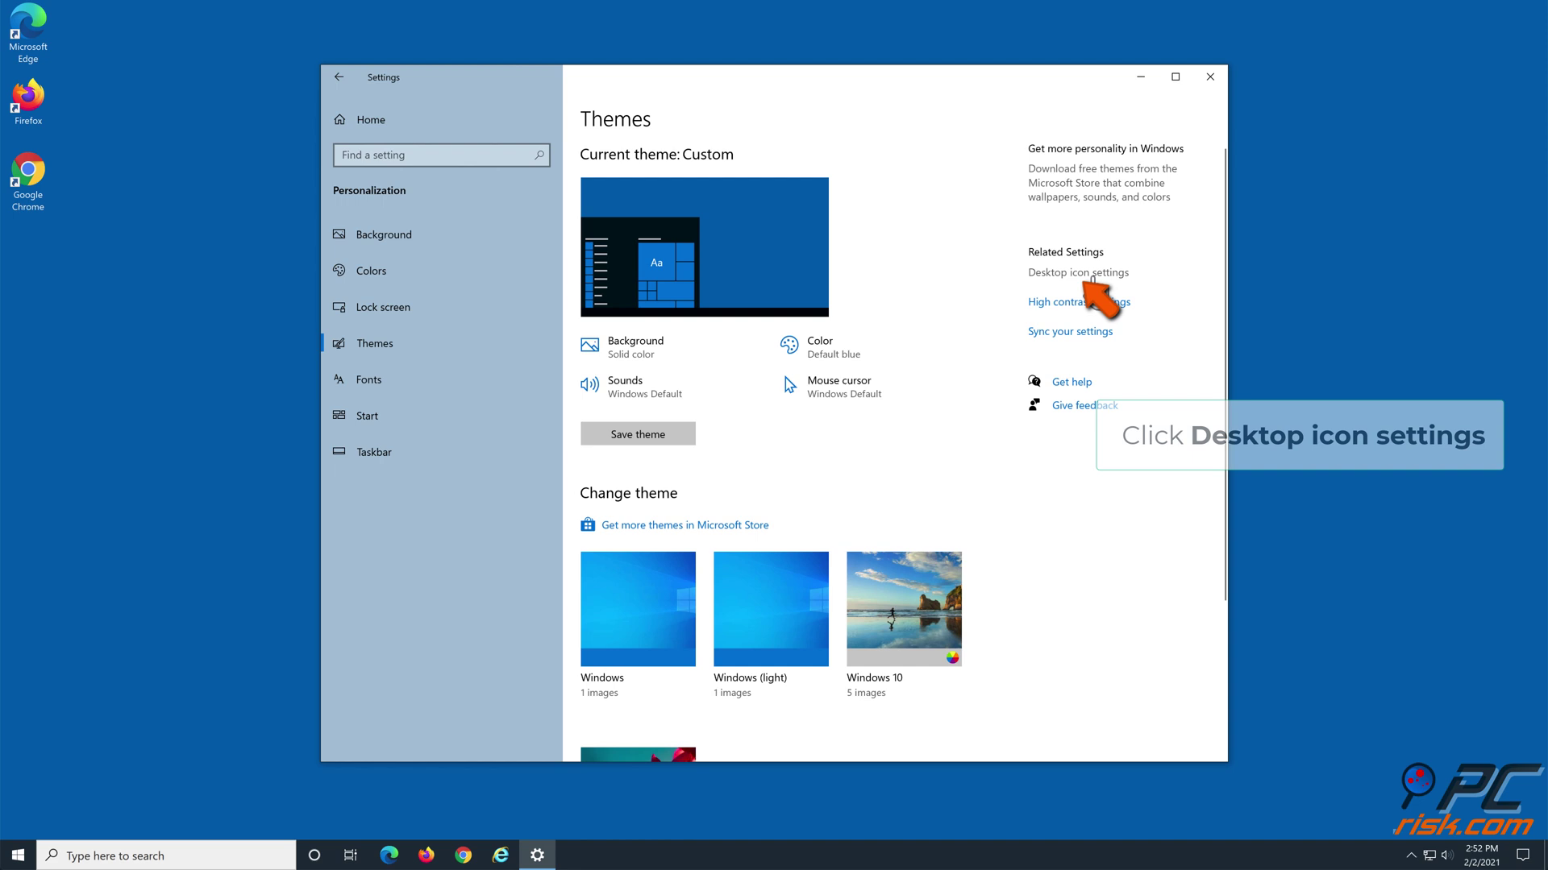
Step: Enable Computer, User's Files, Network, Recycle Bin and Control Panel desktop icons, then close Settings
{"action": "left_click", "coordinate": [1093, 274]}
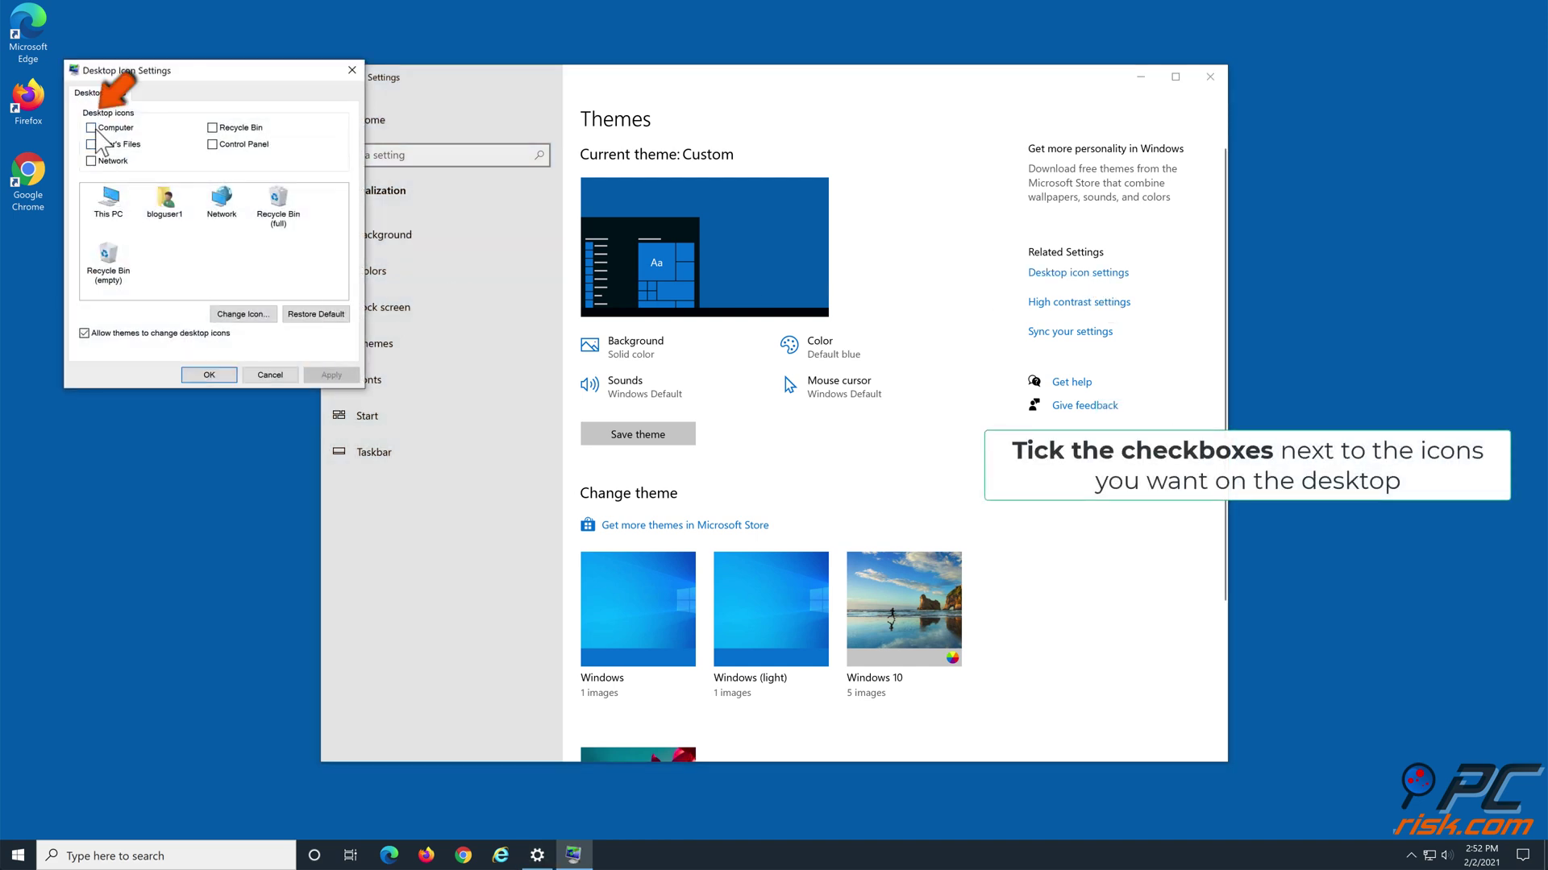
{"action": "left_click", "coordinate": [92, 128]}
{"action": "left_click", "coordinate": [93, 144]}
{"action": "left_click", "coordinate": [93, 162]}
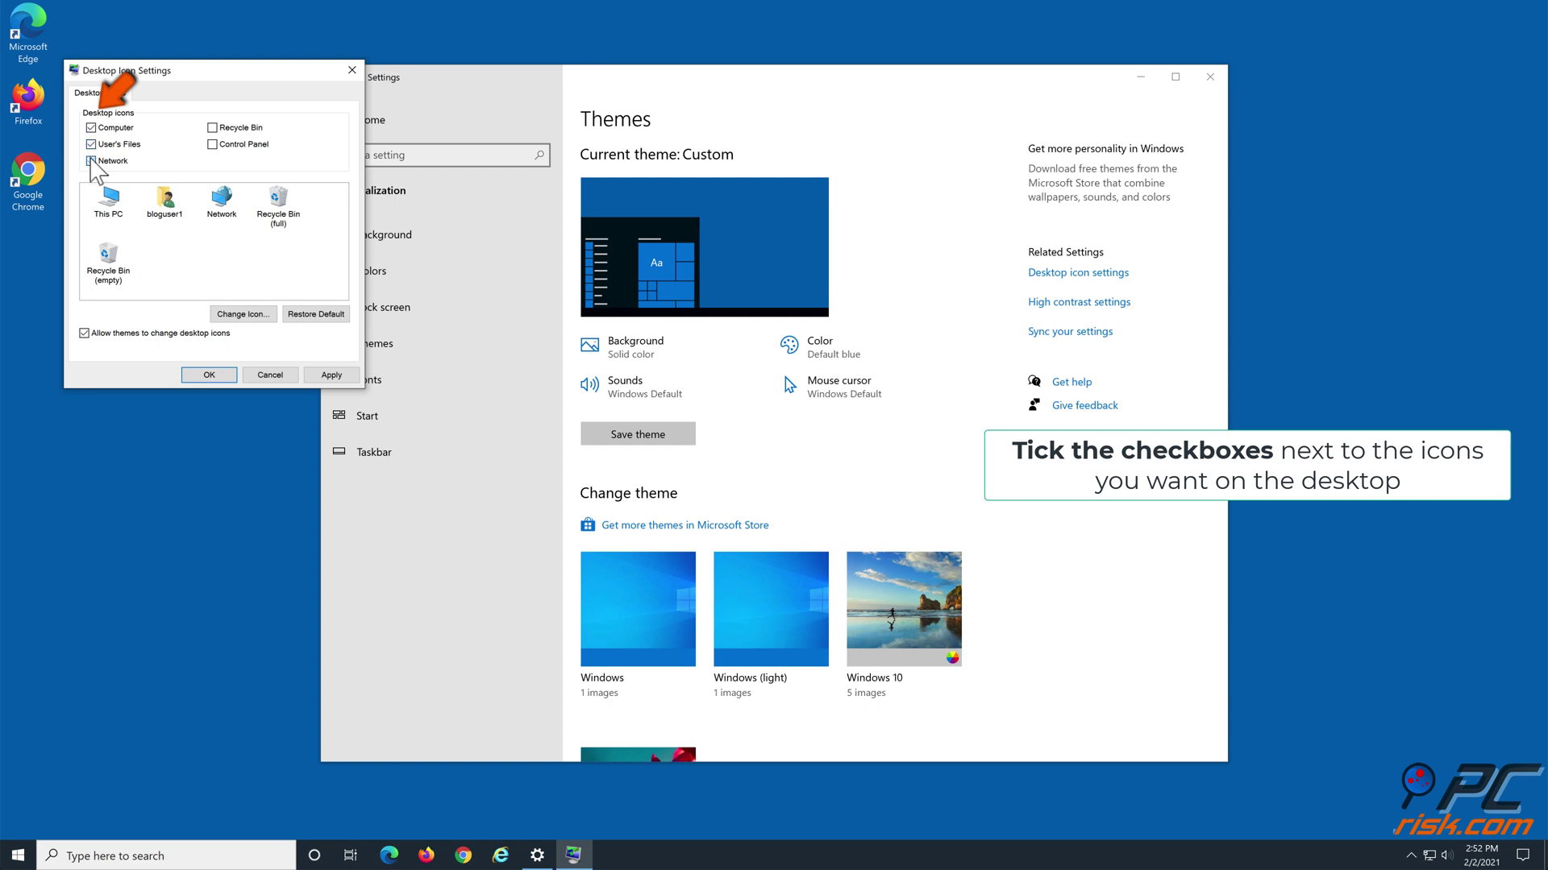
{"action": "left_click", "coordinate": [212, 127]}
{"action": "left_click", "coordinate": [212, 144]}
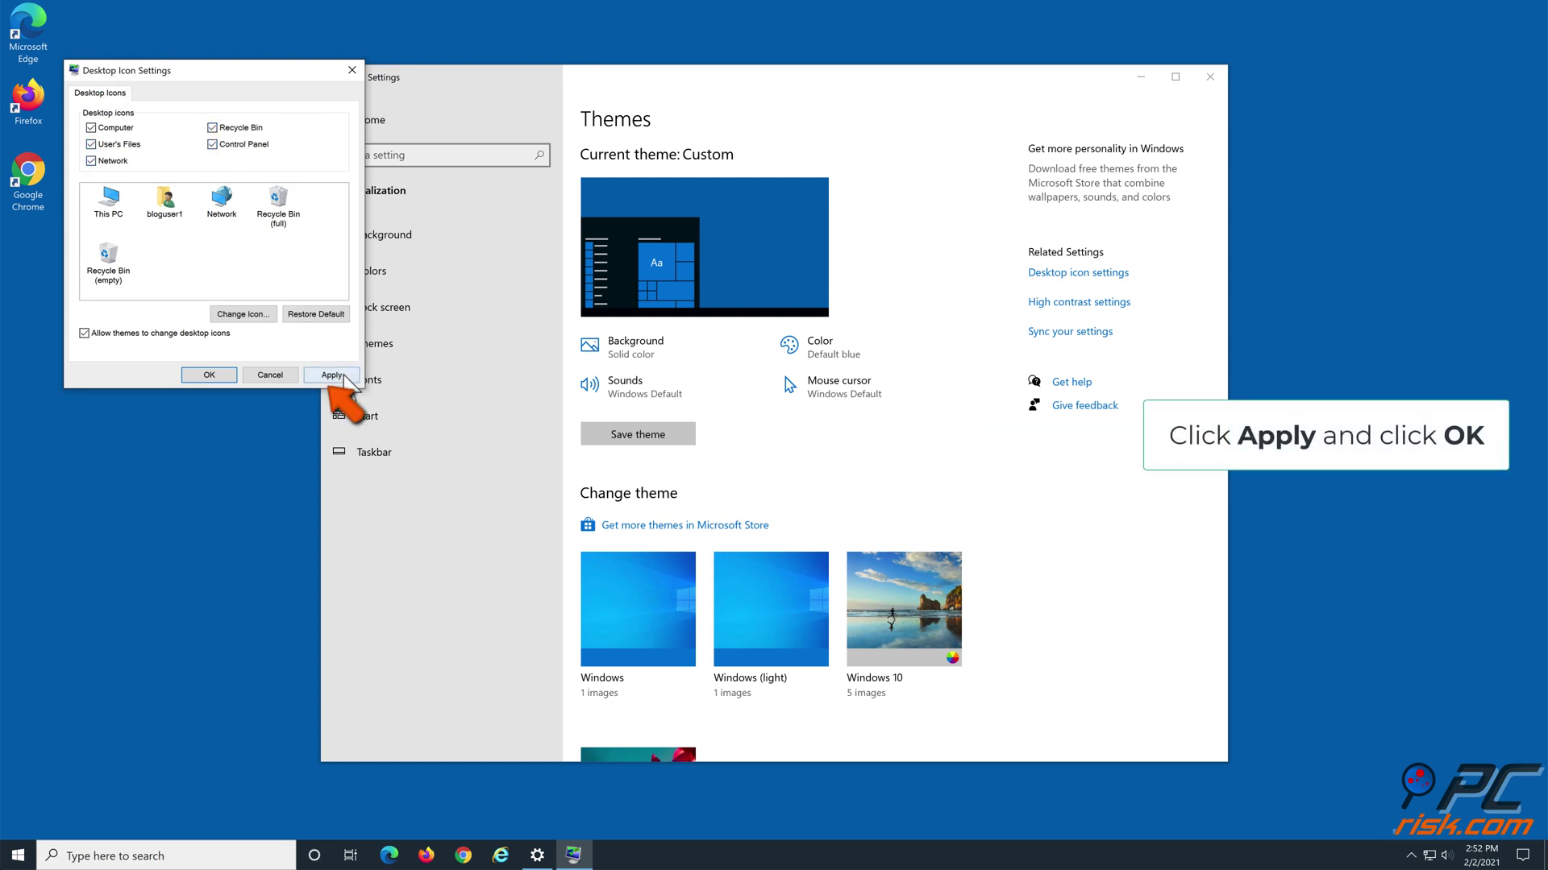
{"action": "left_click", "coordinate": [345, 376]}
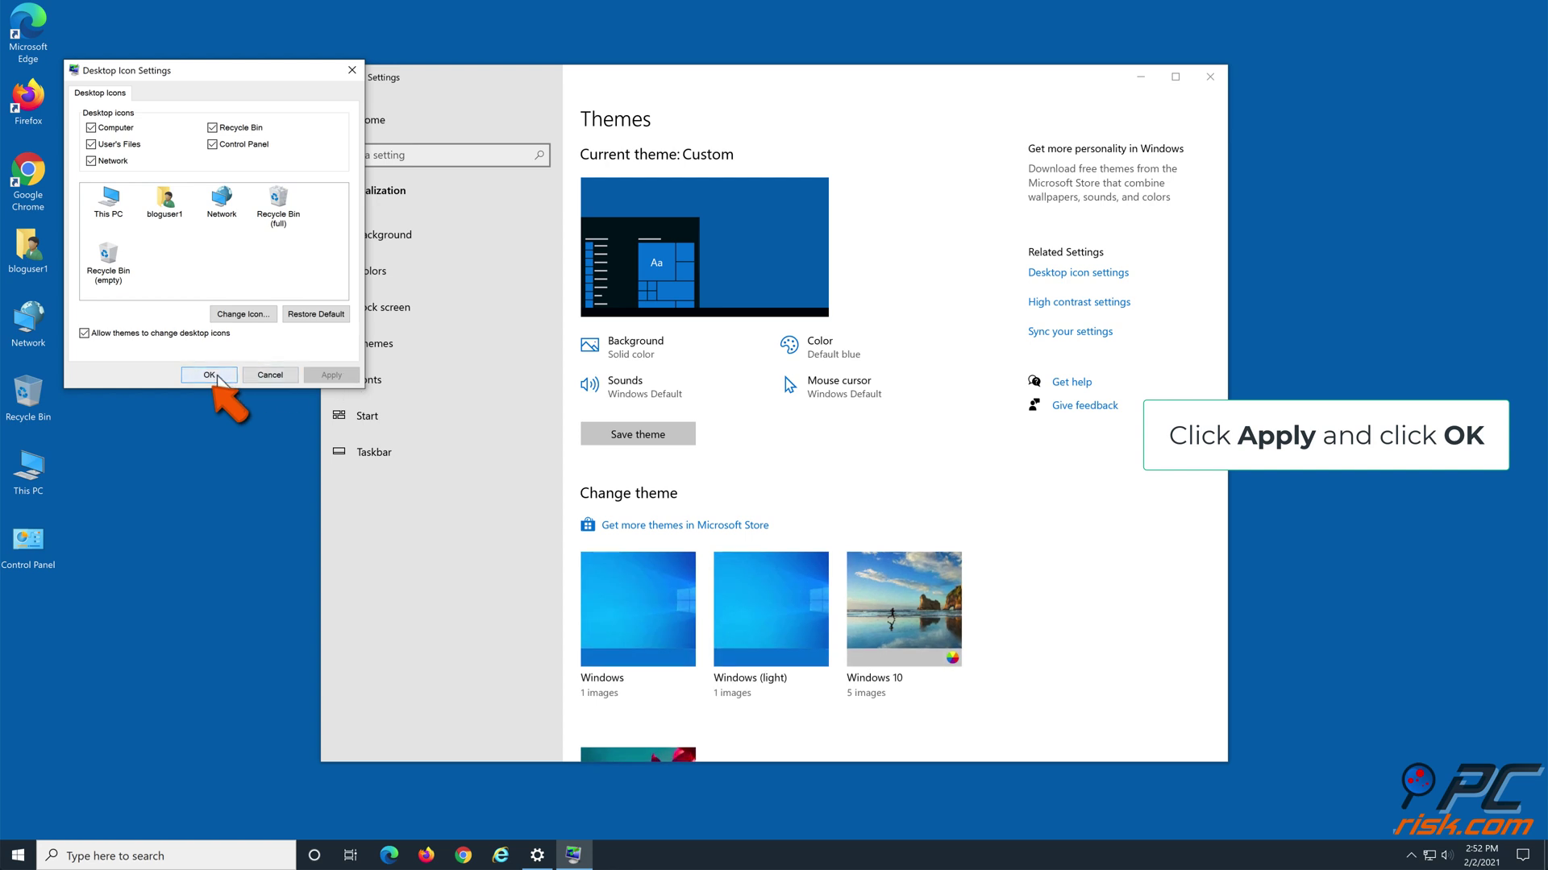
{"action": "left_click", "coordinate": [209, 376]}
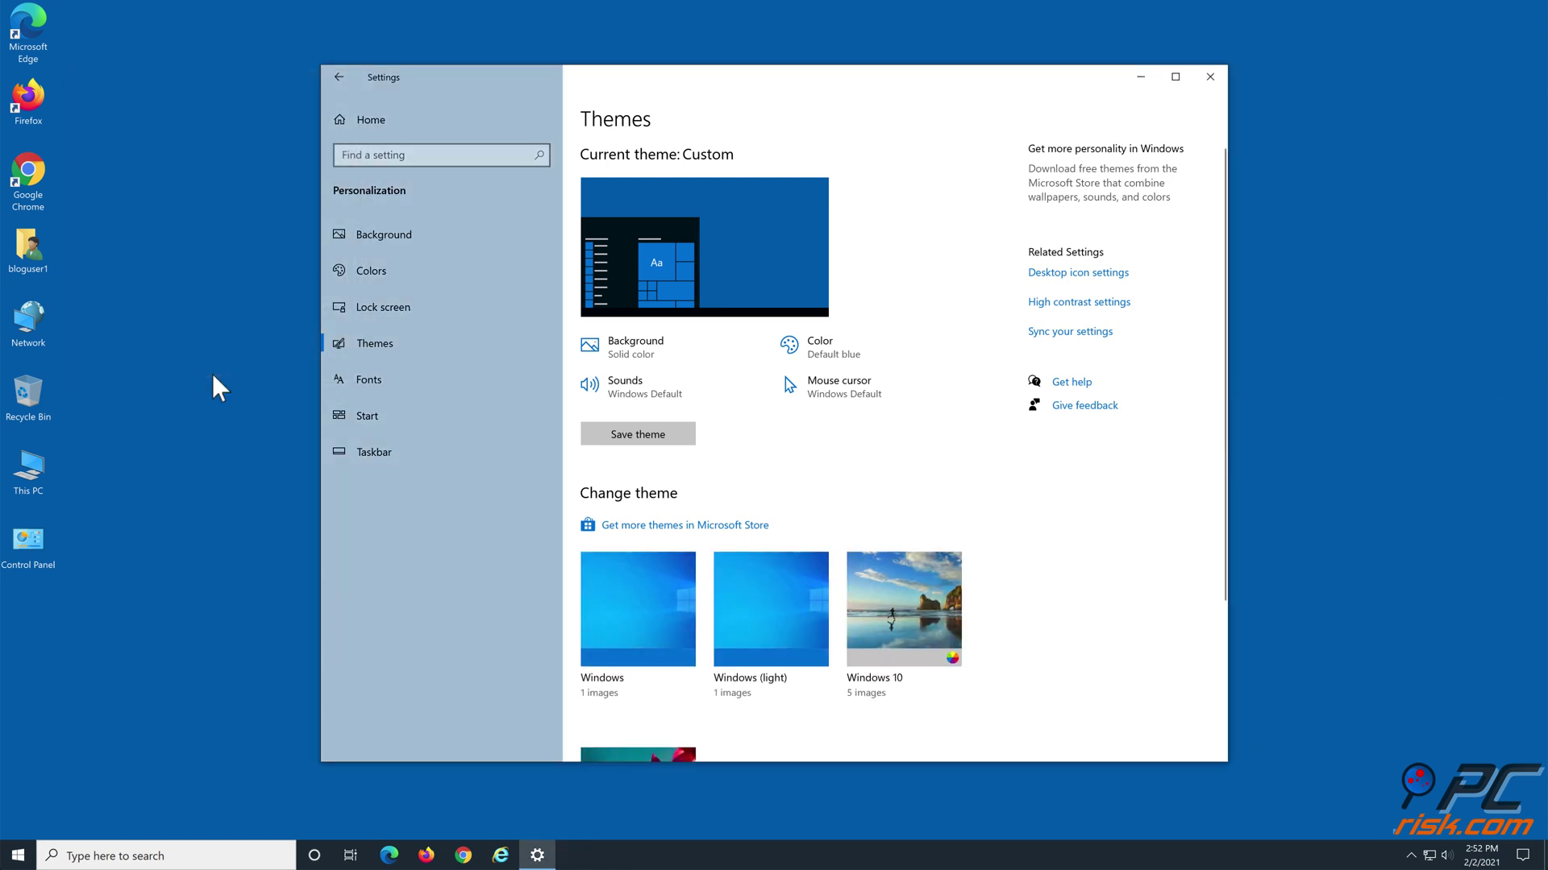
{"action": "left_click", "coordinate": [1209, 78]}
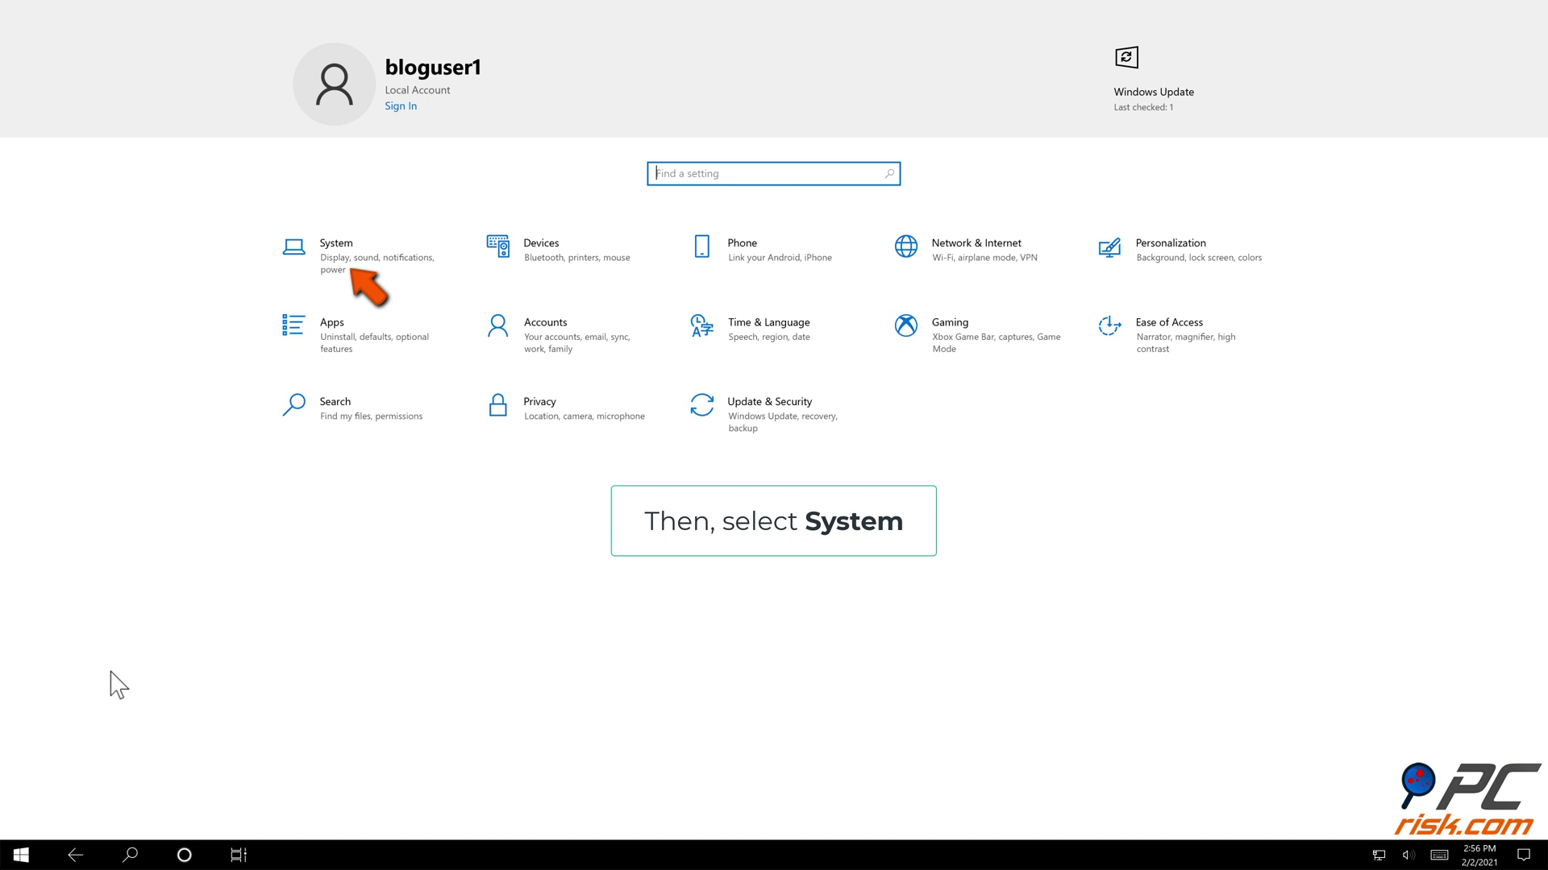
Step: Switch Tablet mode off under System > Tablet's additional settings, then close Settings
{"action": "left_click", "coordinate": [376, 285]}
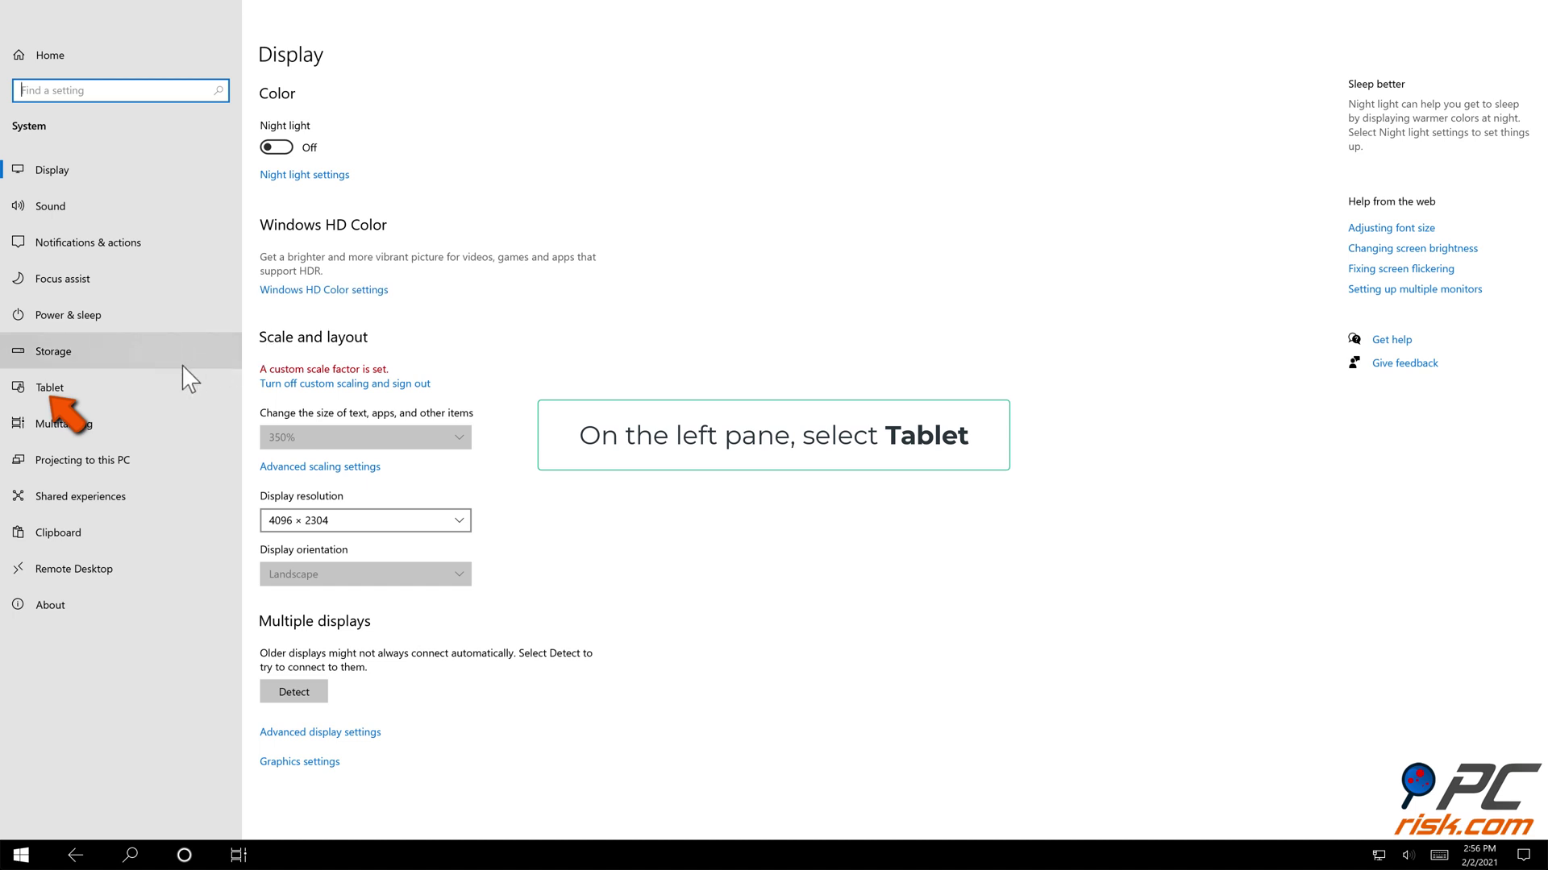
{"action": "left_click", "coordinate": [116, 389]}
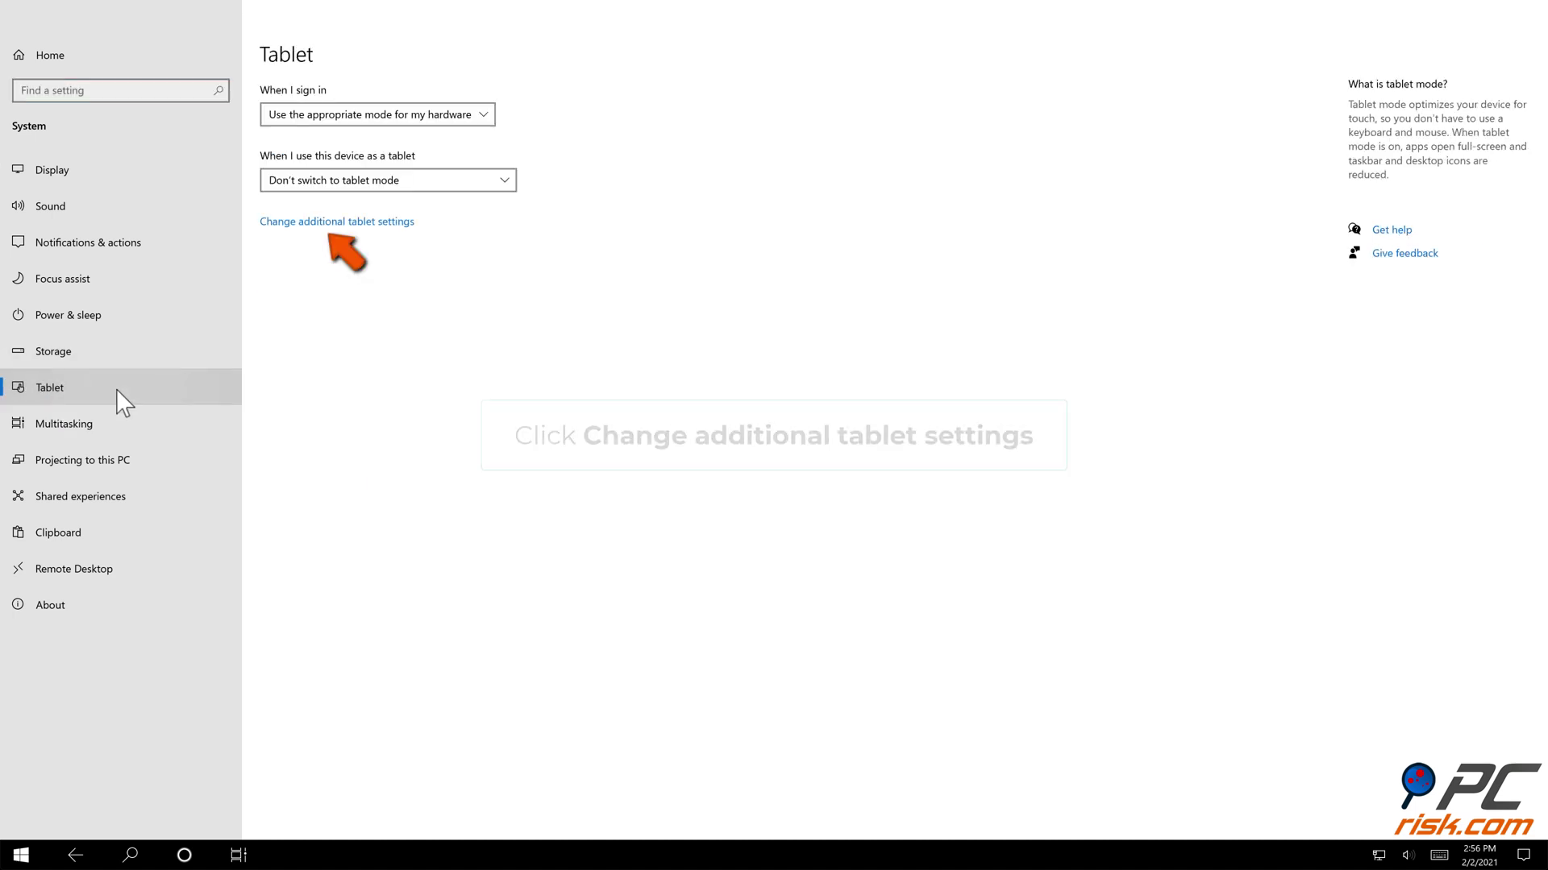
{"action": "left_click", "coordinate": [345, 225]}
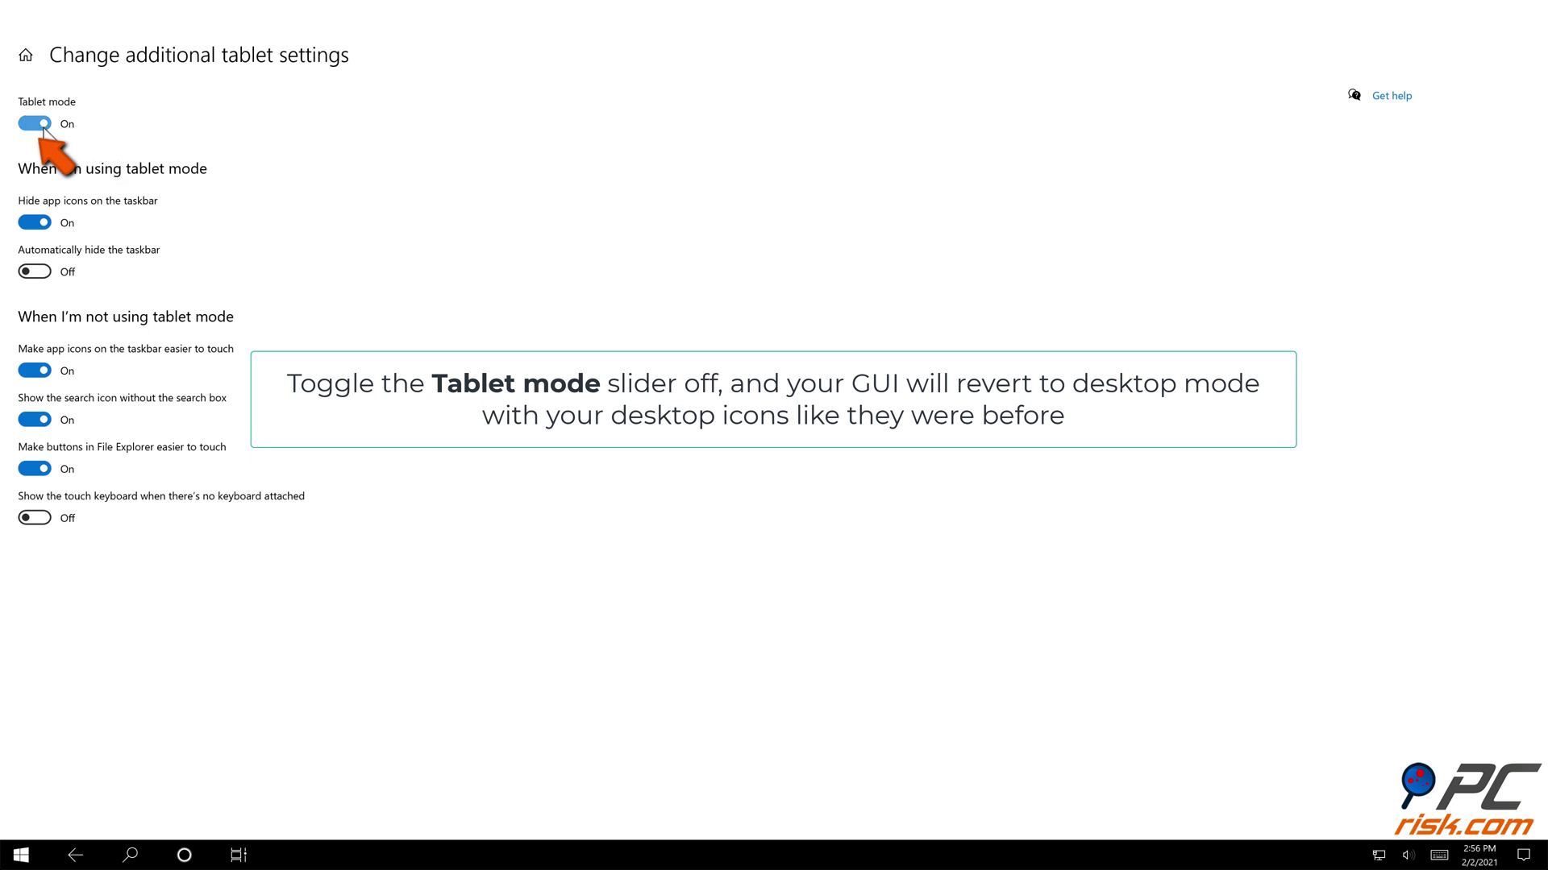
{"action": "left_click", "coordinate": [40, 125]}
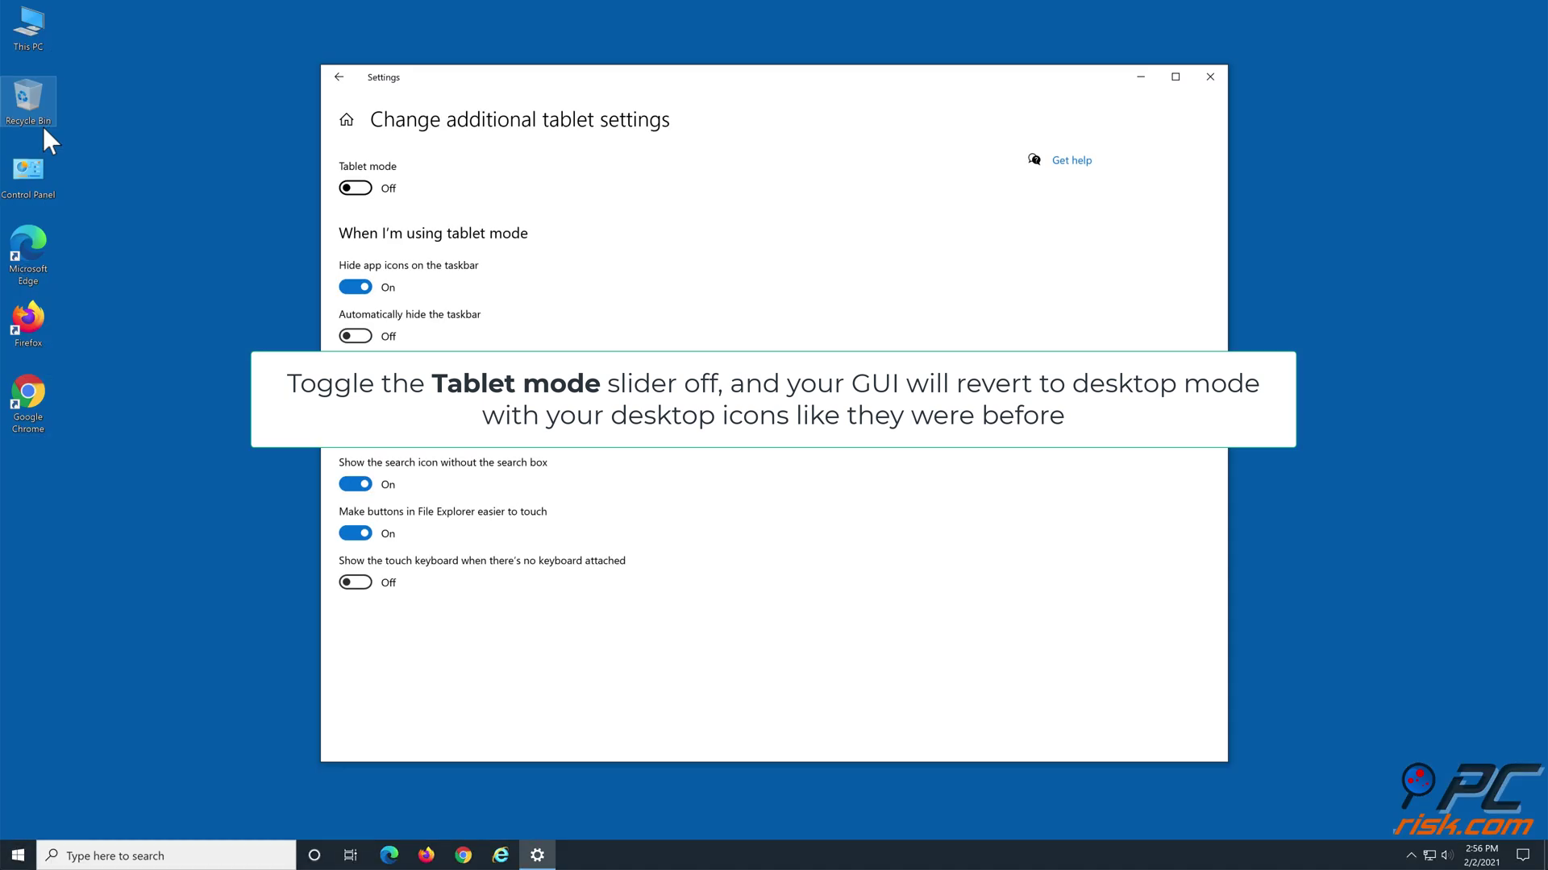
{"action": "left_click", "coordinate": [1210, 77]}
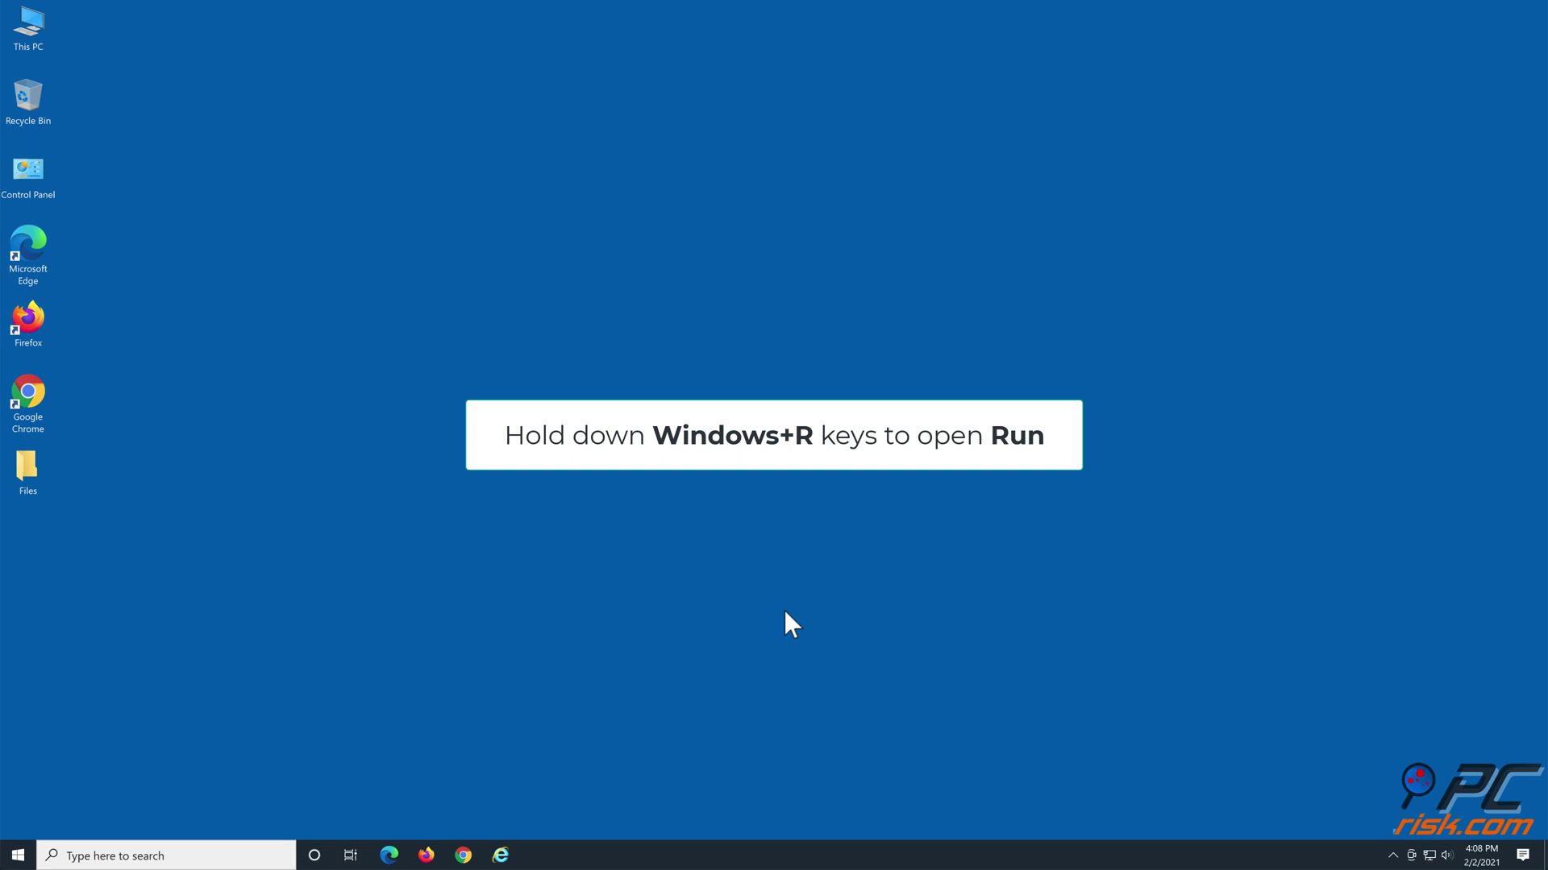
Step: Launch cmd from the Run box as Administrator with Ctrl+Shift+Enter
{"action": "key", "text": "super+r"}
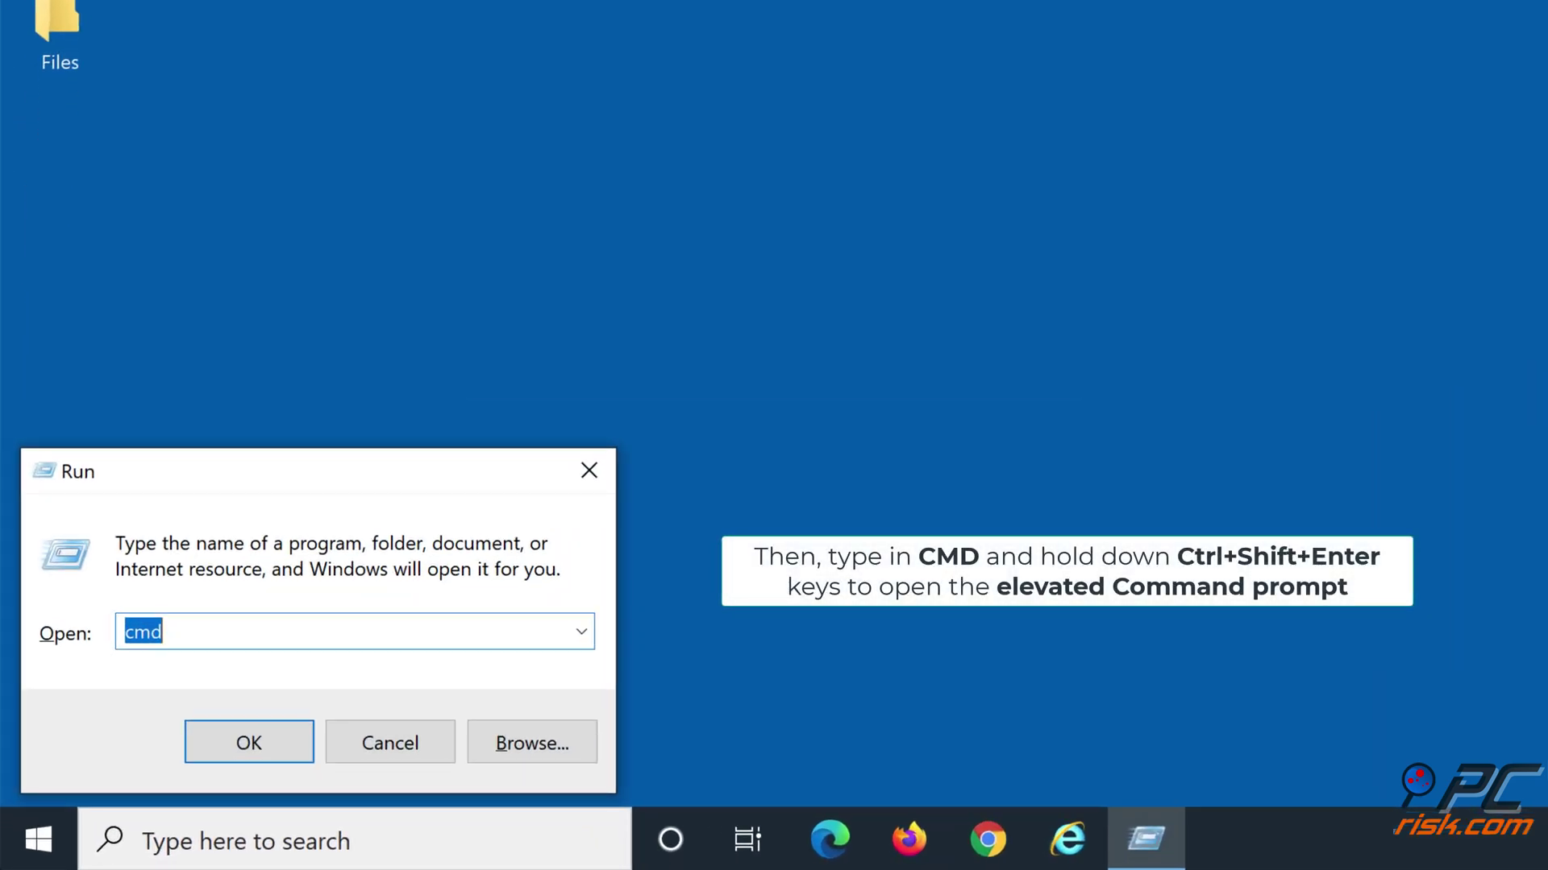
{"action": "type", "text": "cmd"}
{"action": "key", "text": "ctrl+shift+Return"}
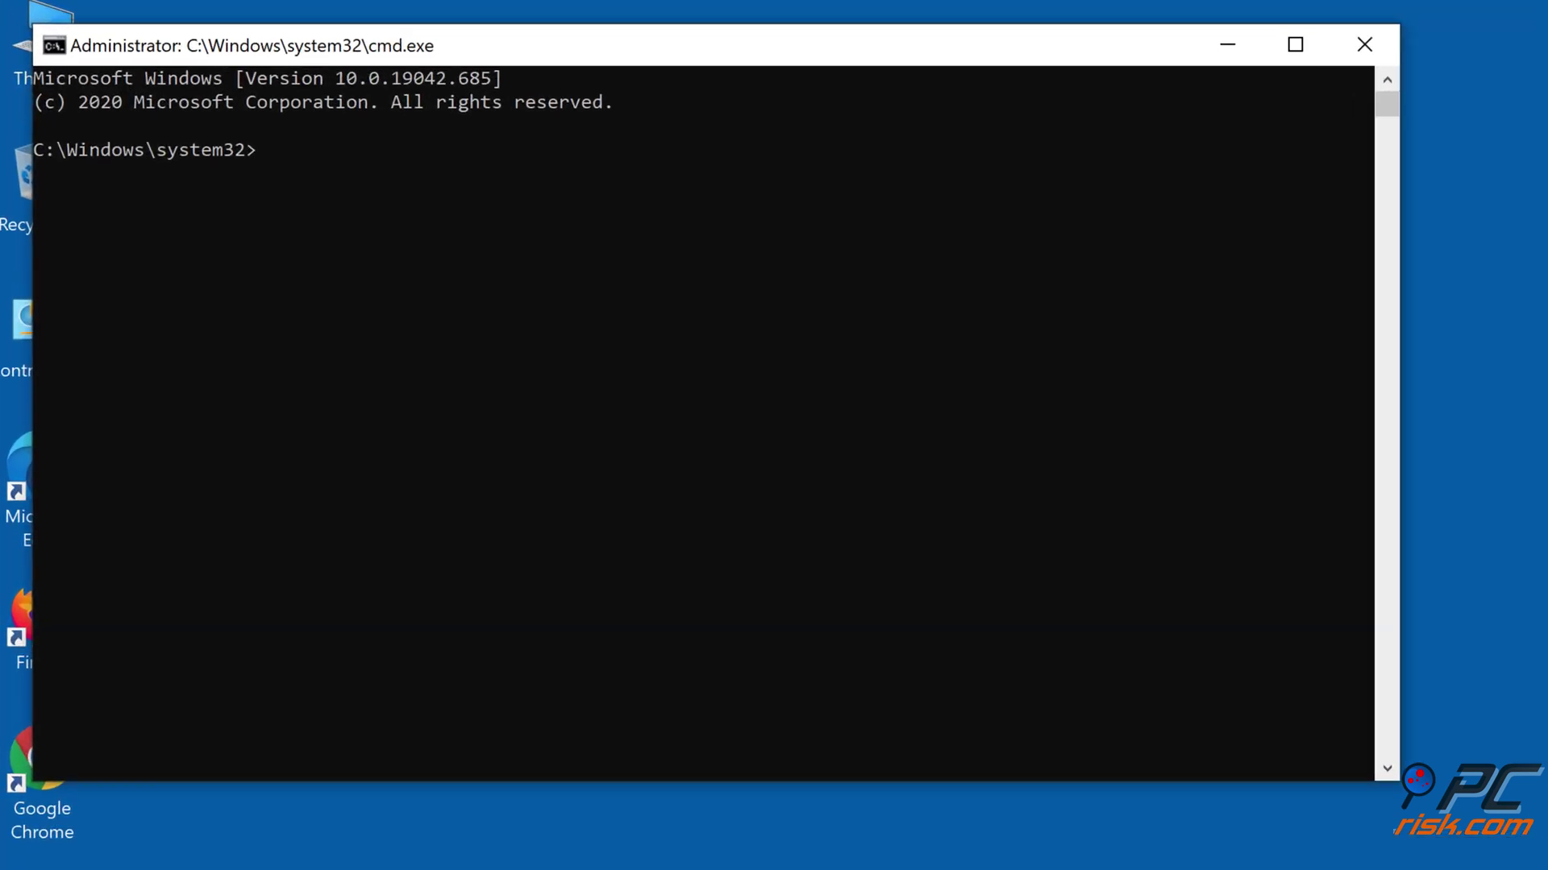
Step: Kill explorer.exe with taskkill /im explorer.exe /f and change to %userprofile%\appdata\local
{"action": "type", "text": "task"}
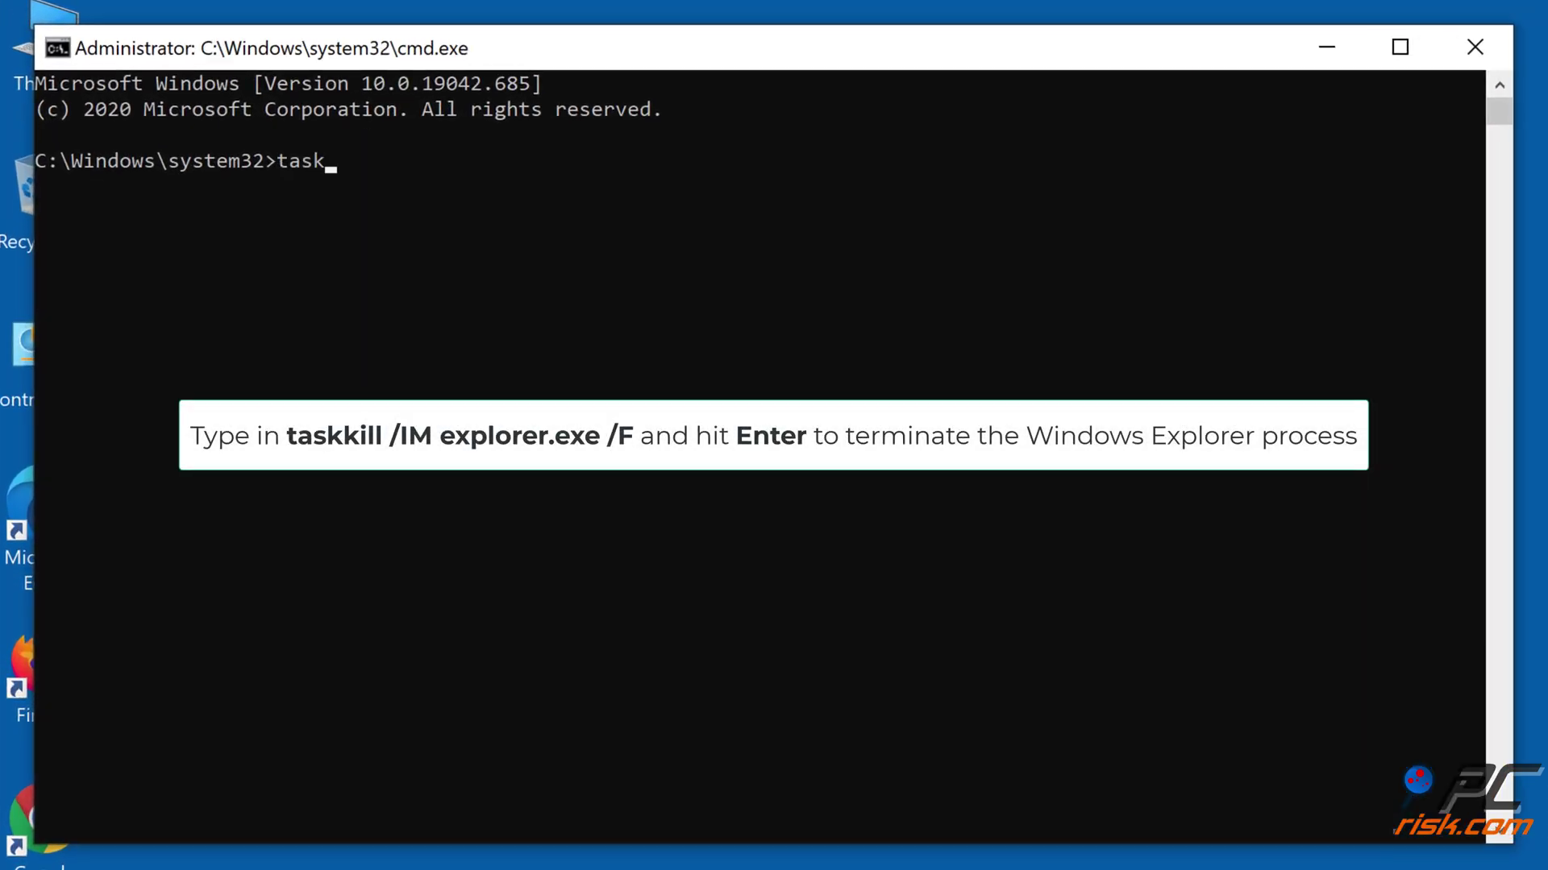
{"action": "type", "text": "kill /im explorer"}
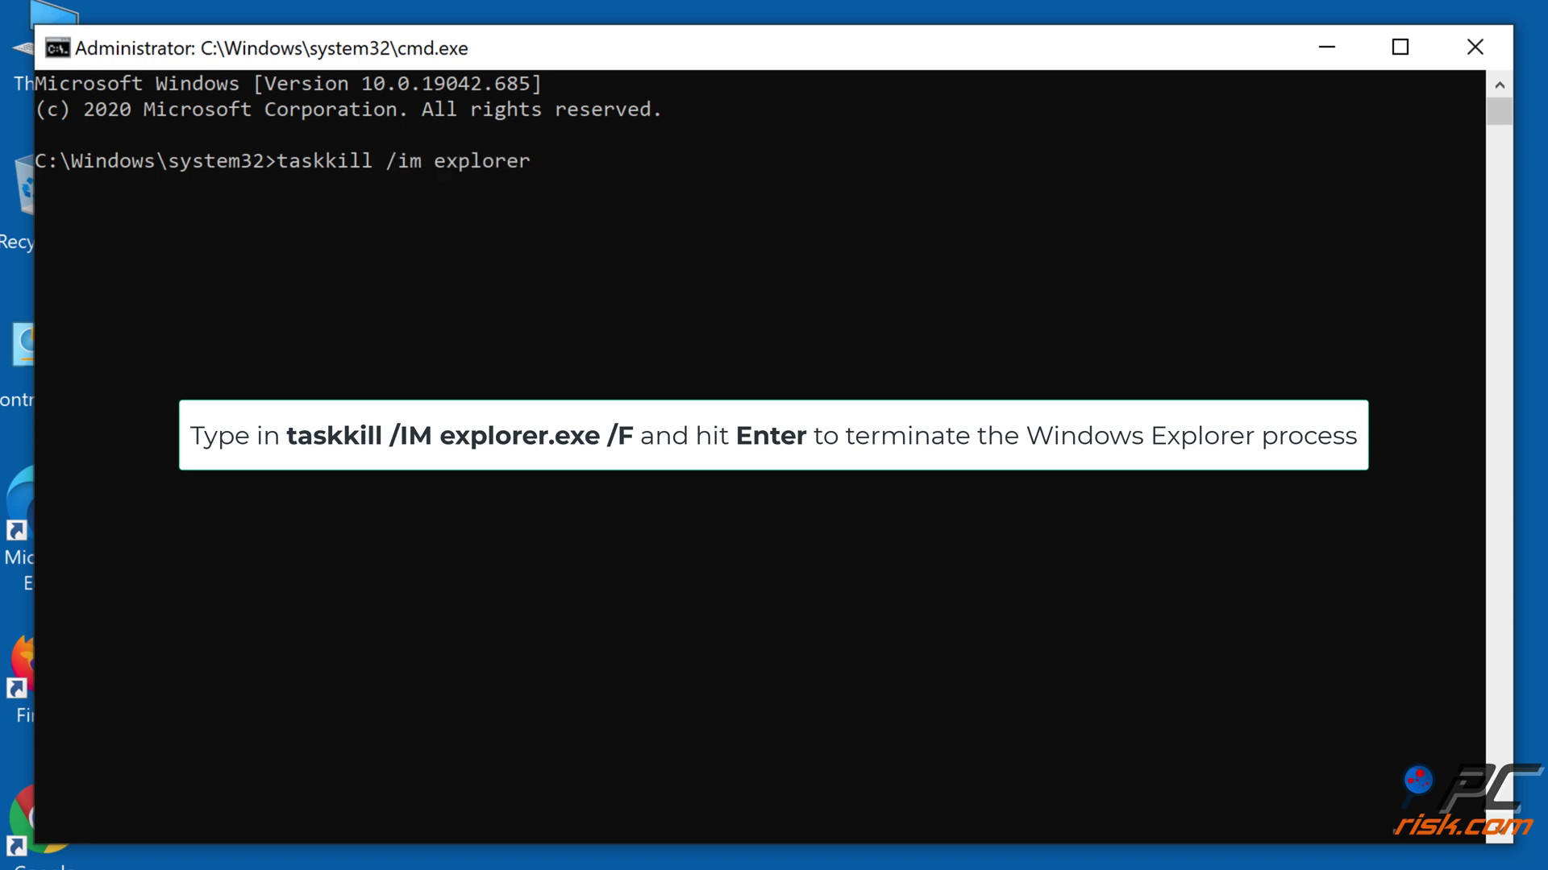
{"action": "type", "text": ".exe /f"}
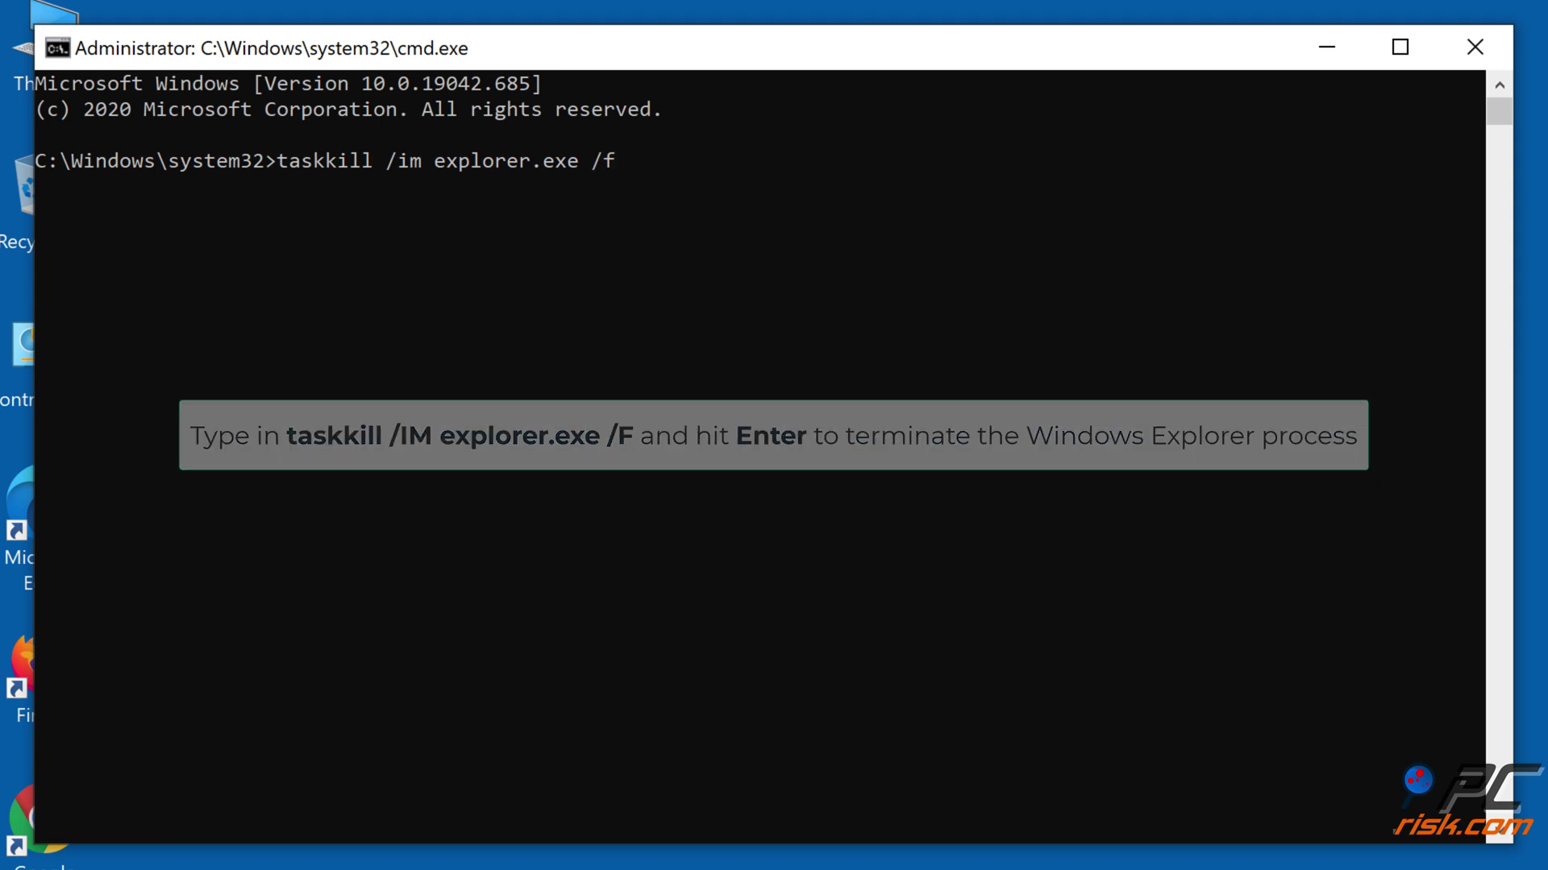
{"action": "key", "text": "Return"}
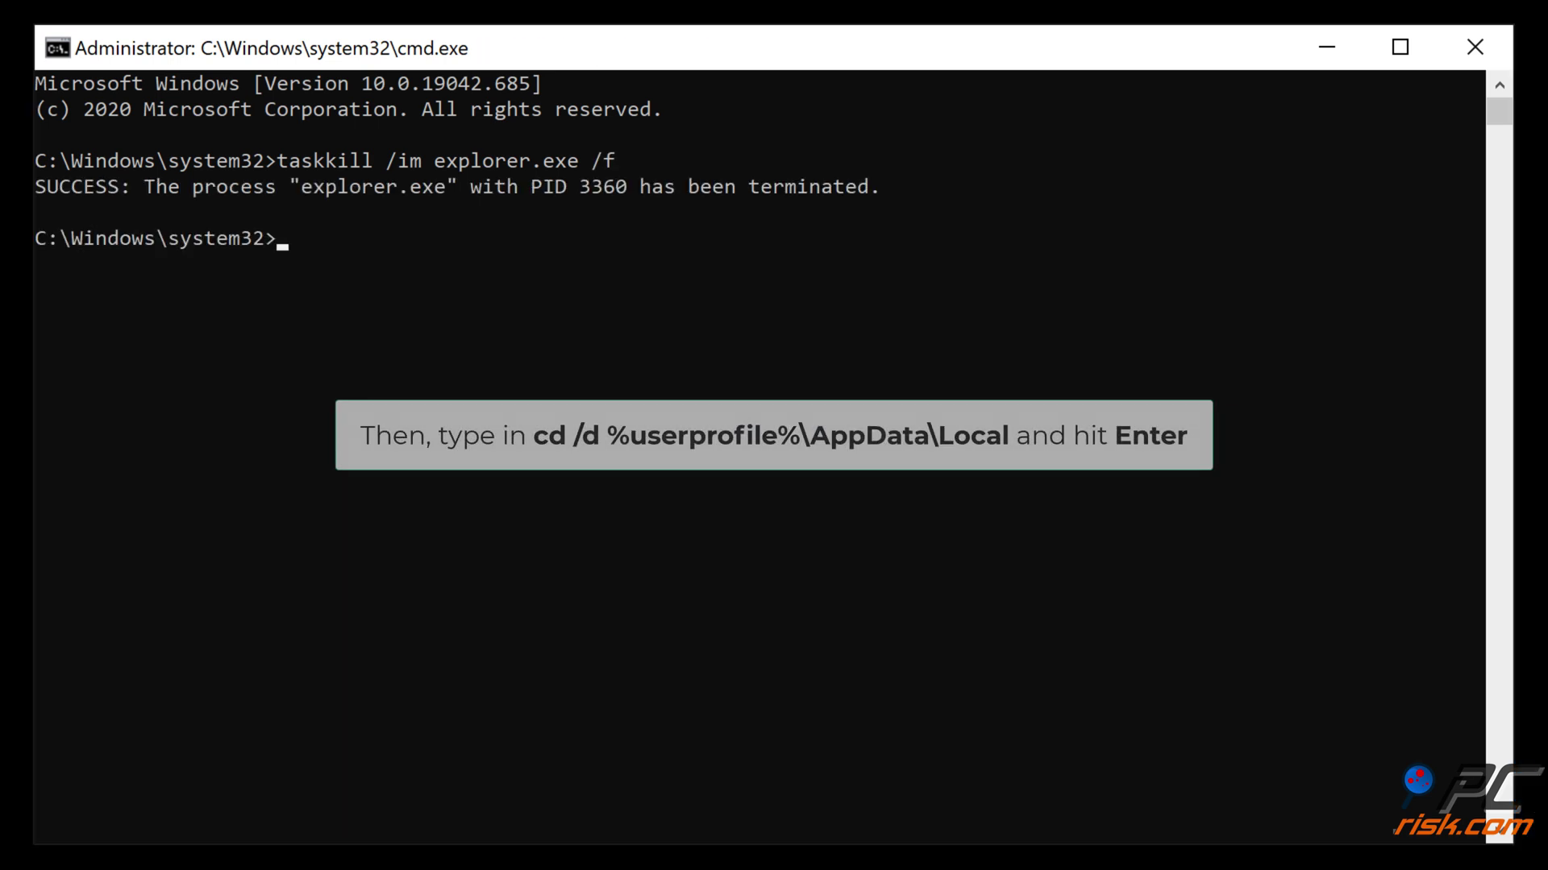
{"action": "type", "text": "cd"}
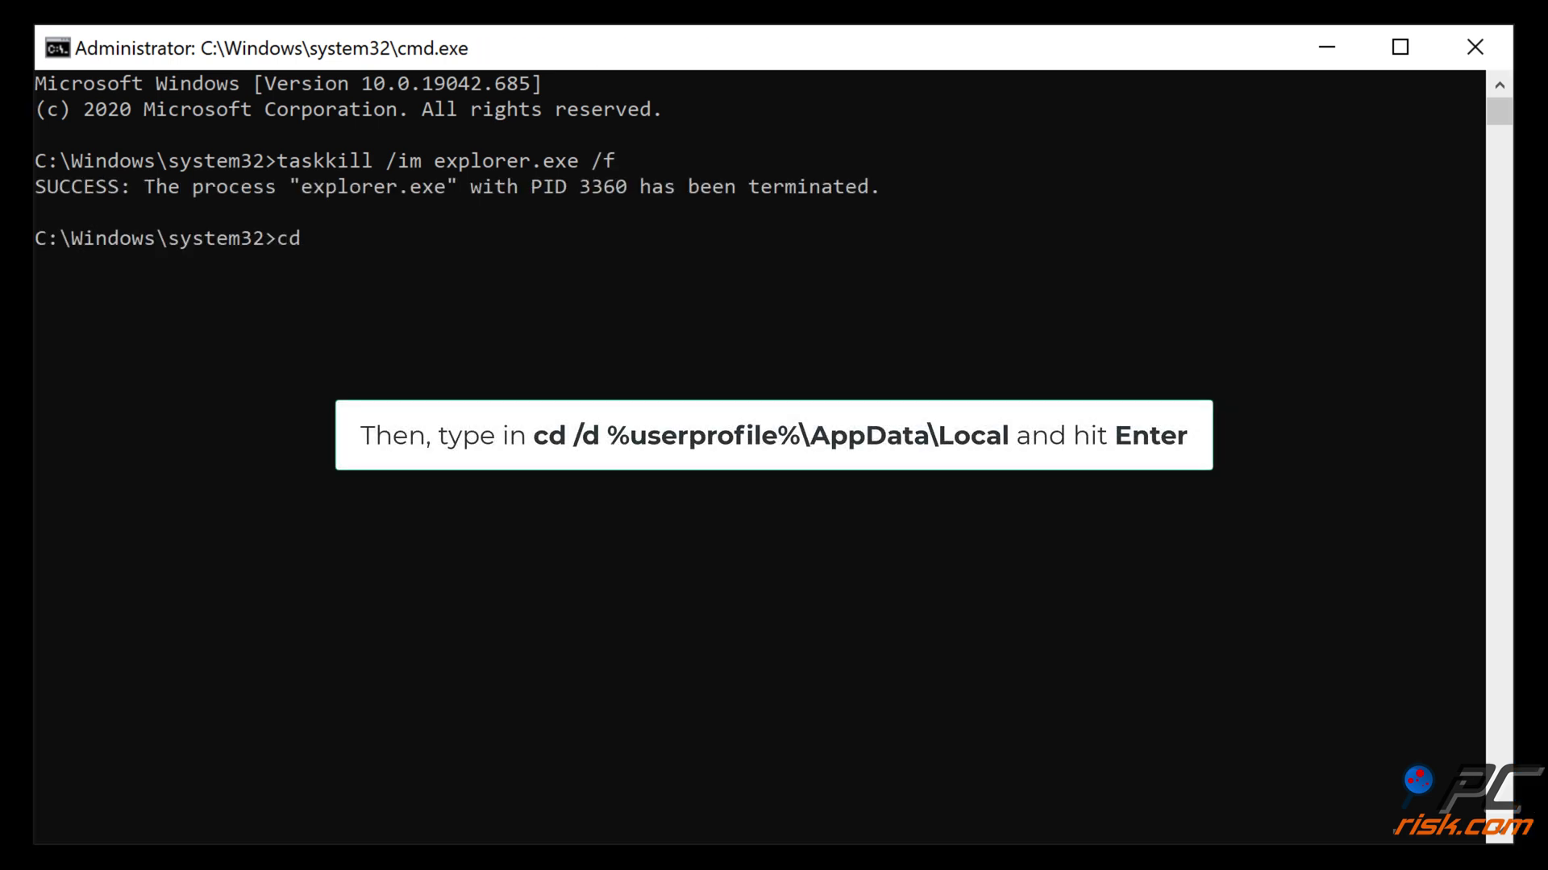
{"action": "type", "text": " /d %userprofile%\\"}
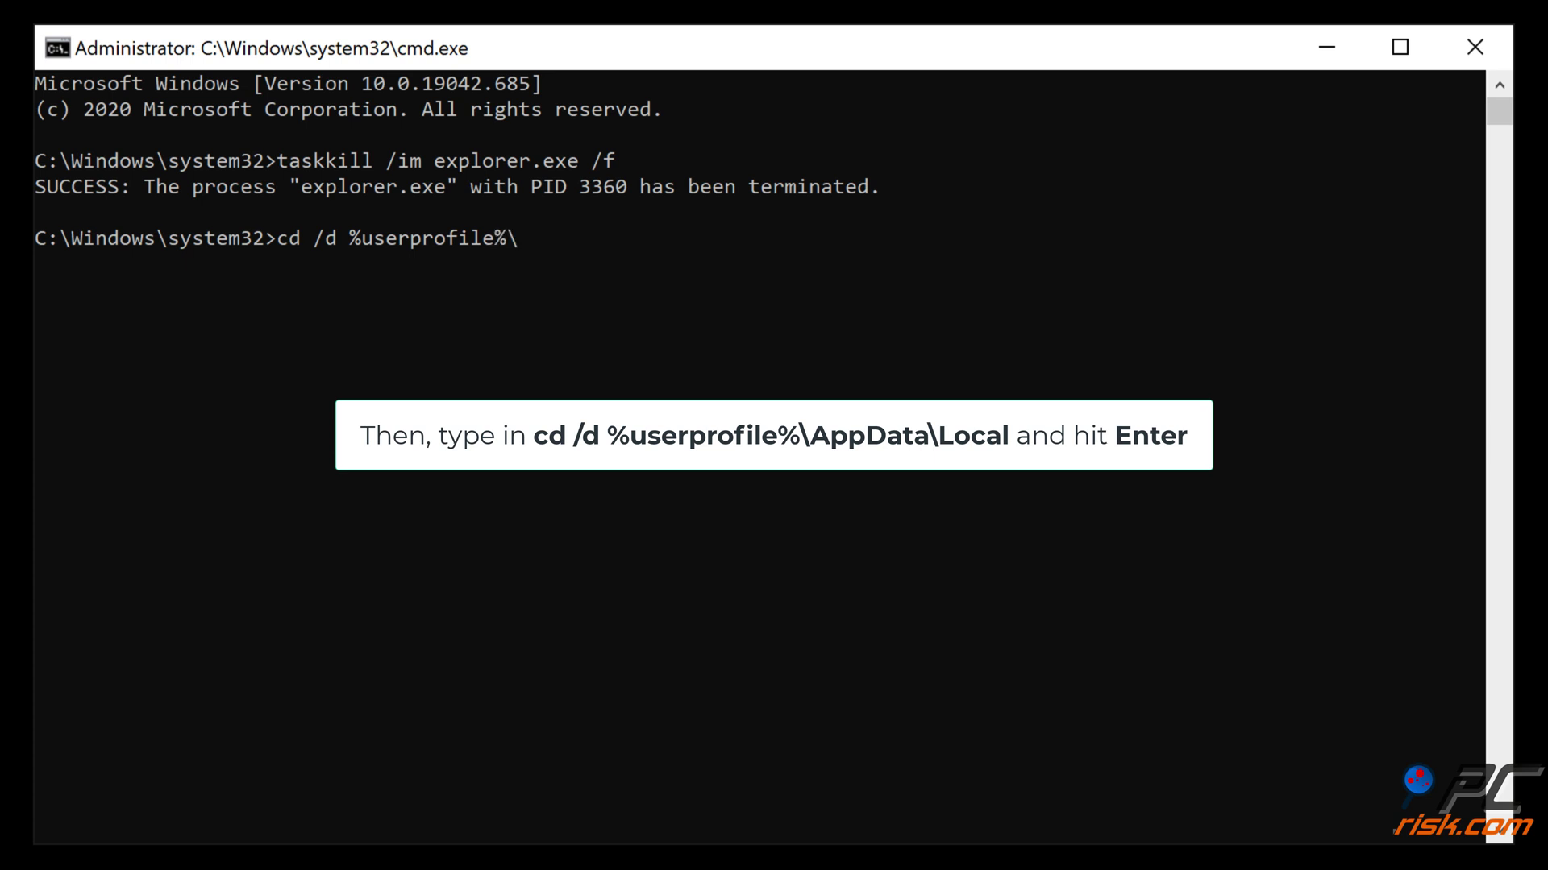
{"action": "type", "text": "appdata\\local"}
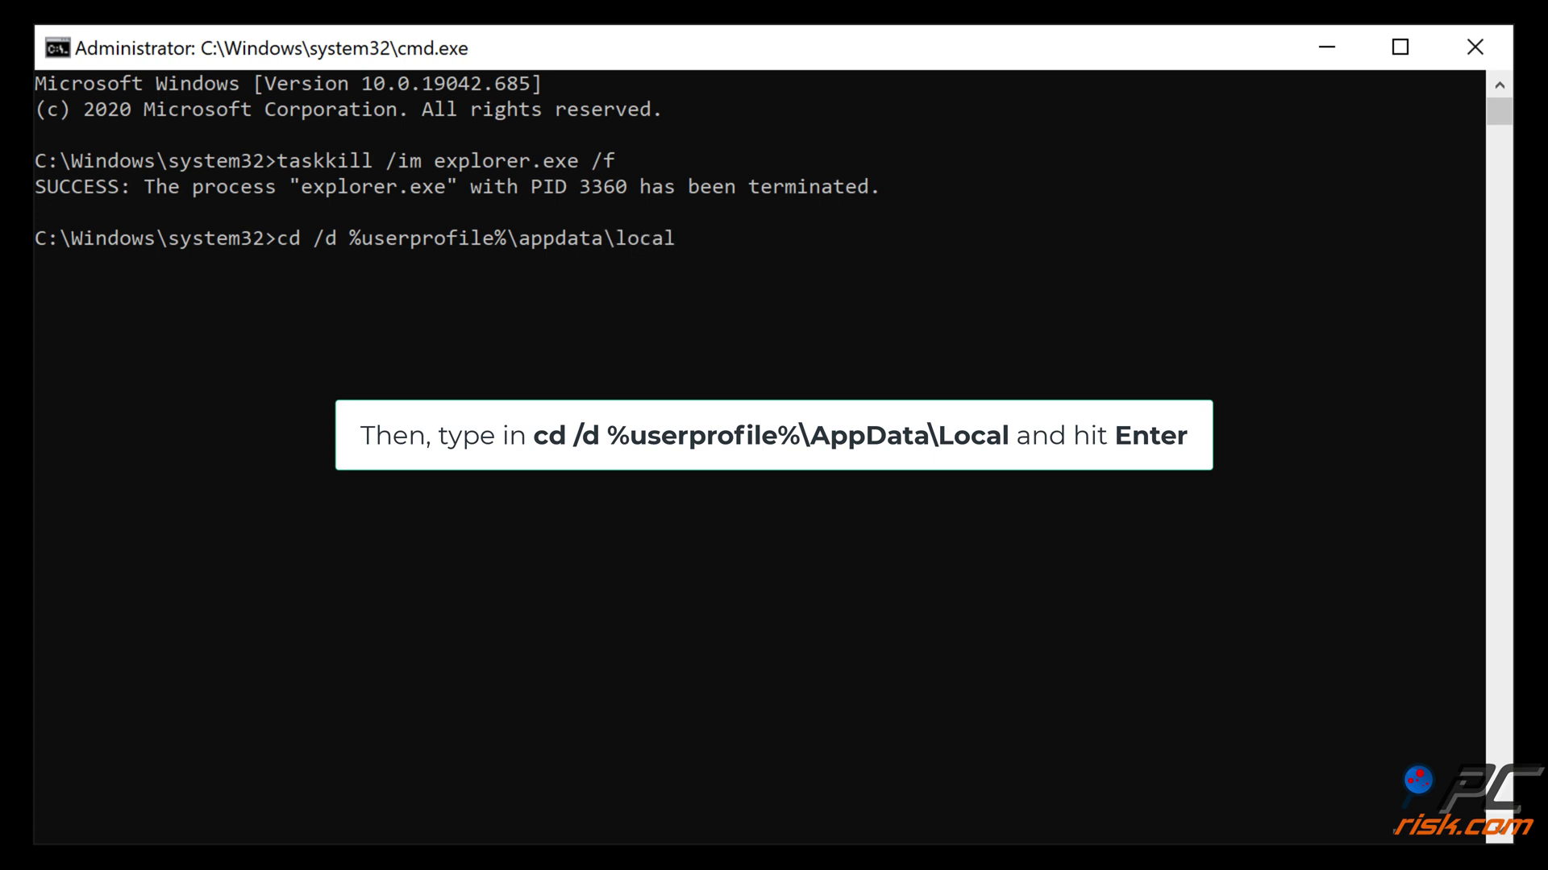
{"action": "key", "text": "Return"}
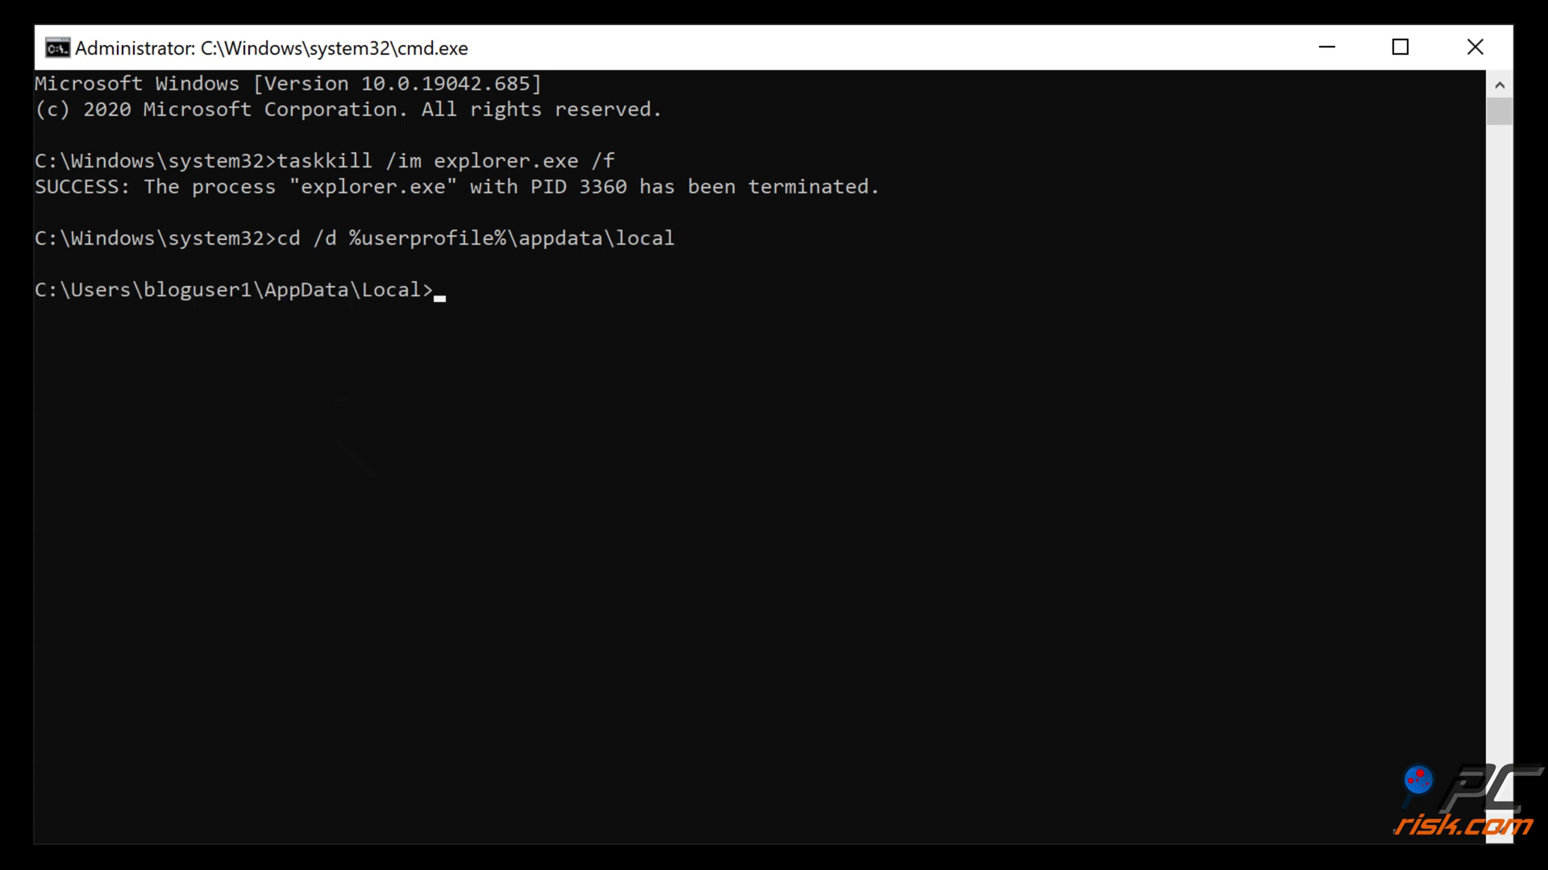
Step: Delete iconcache.db and restart Explorer with the start command
{"action": "type", "text": "del"}
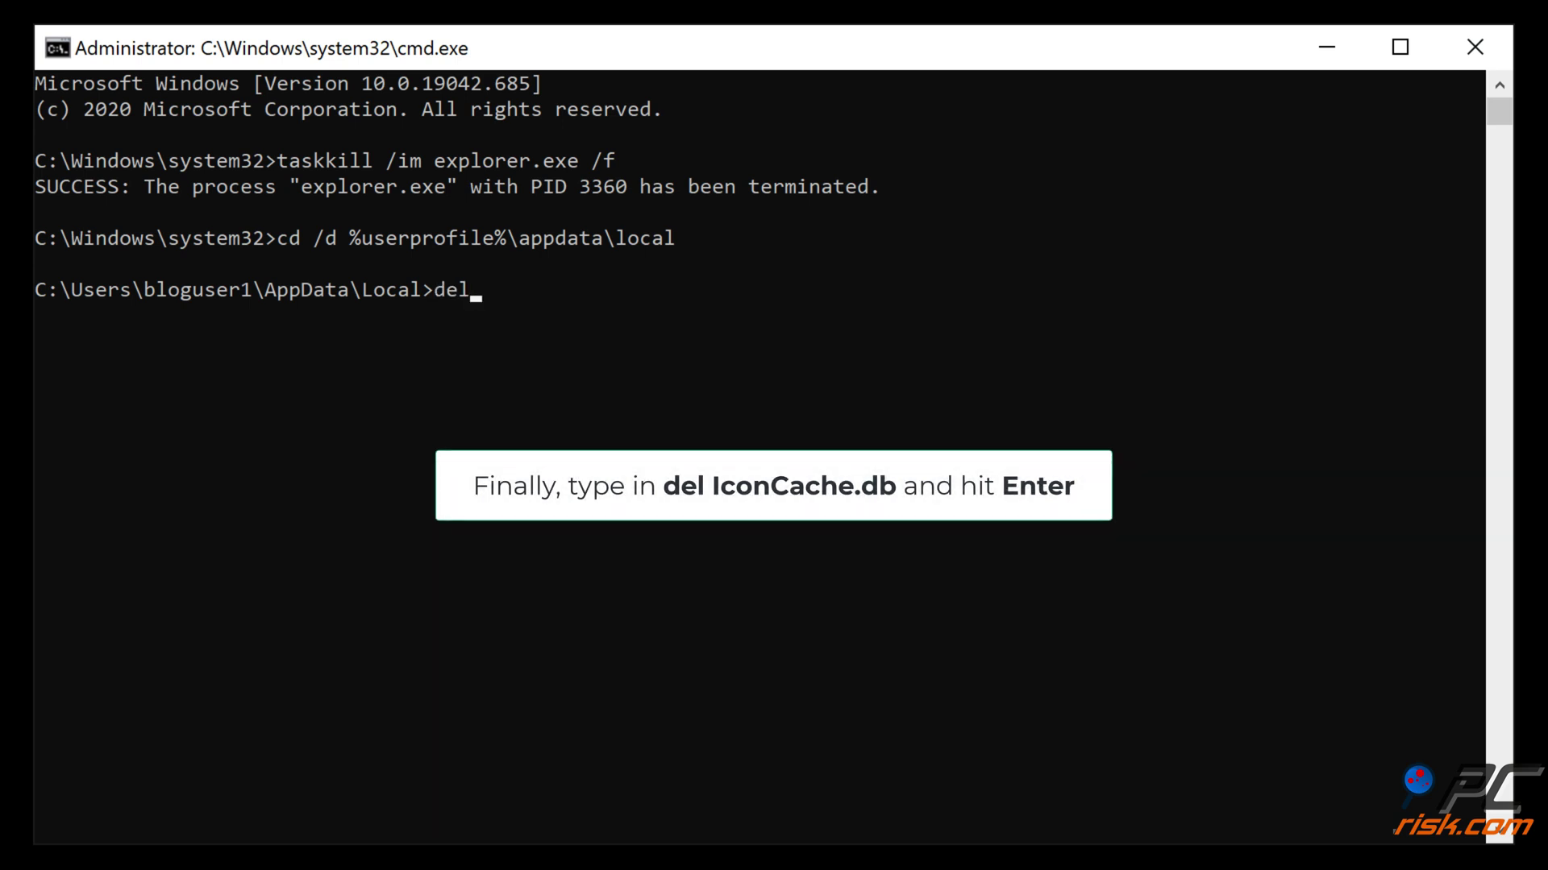
{"action": "type", "text": " iconcache.db"}
{"action": "key", "text": "Return"}
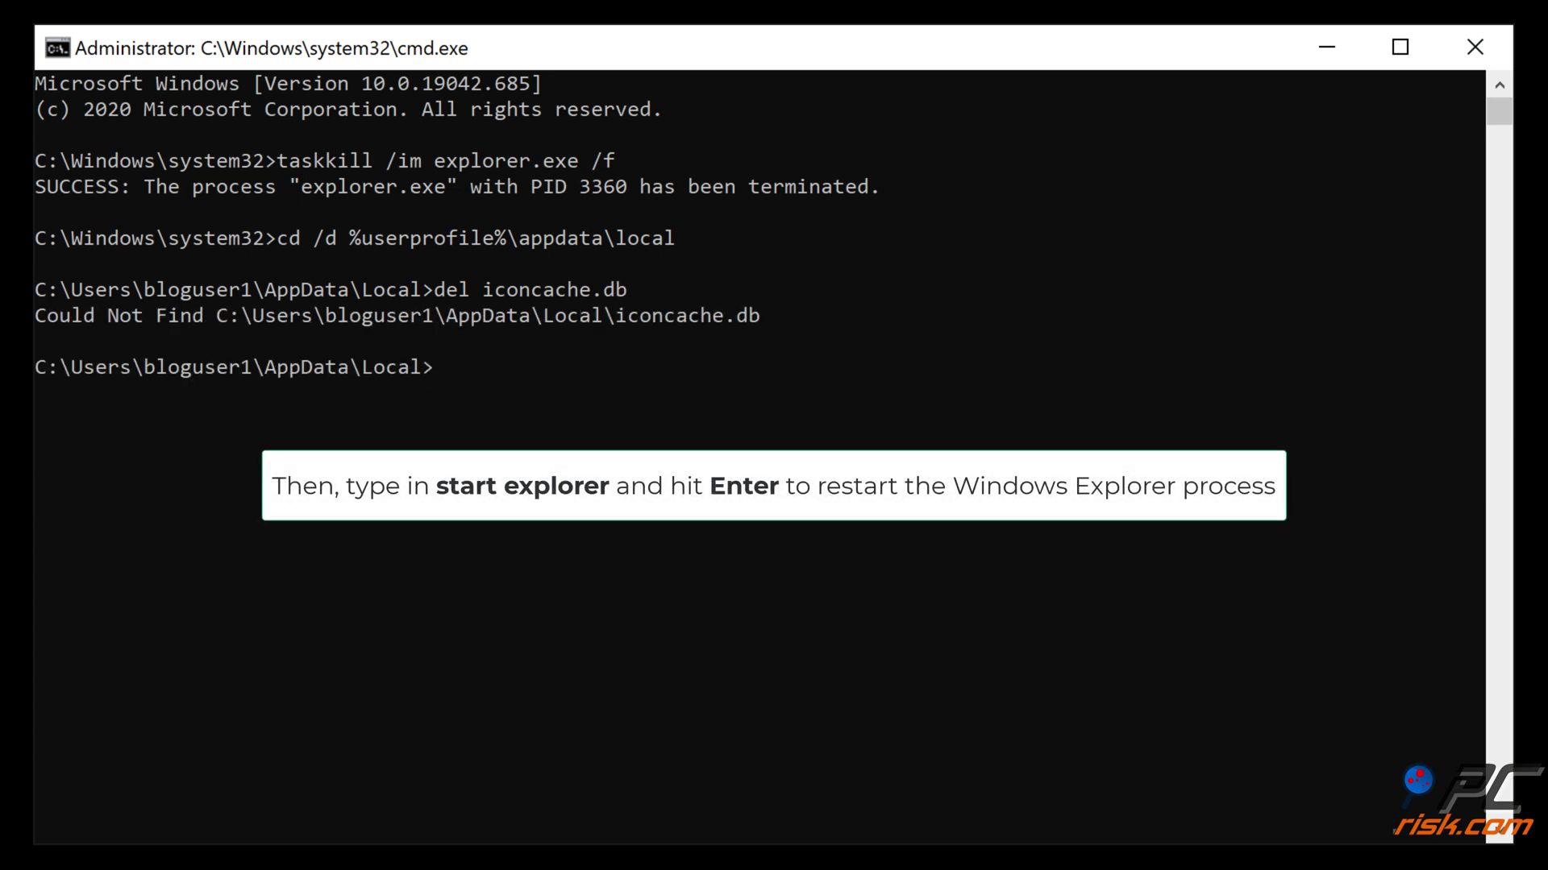
{"action": "type", "text": "start explorer"}
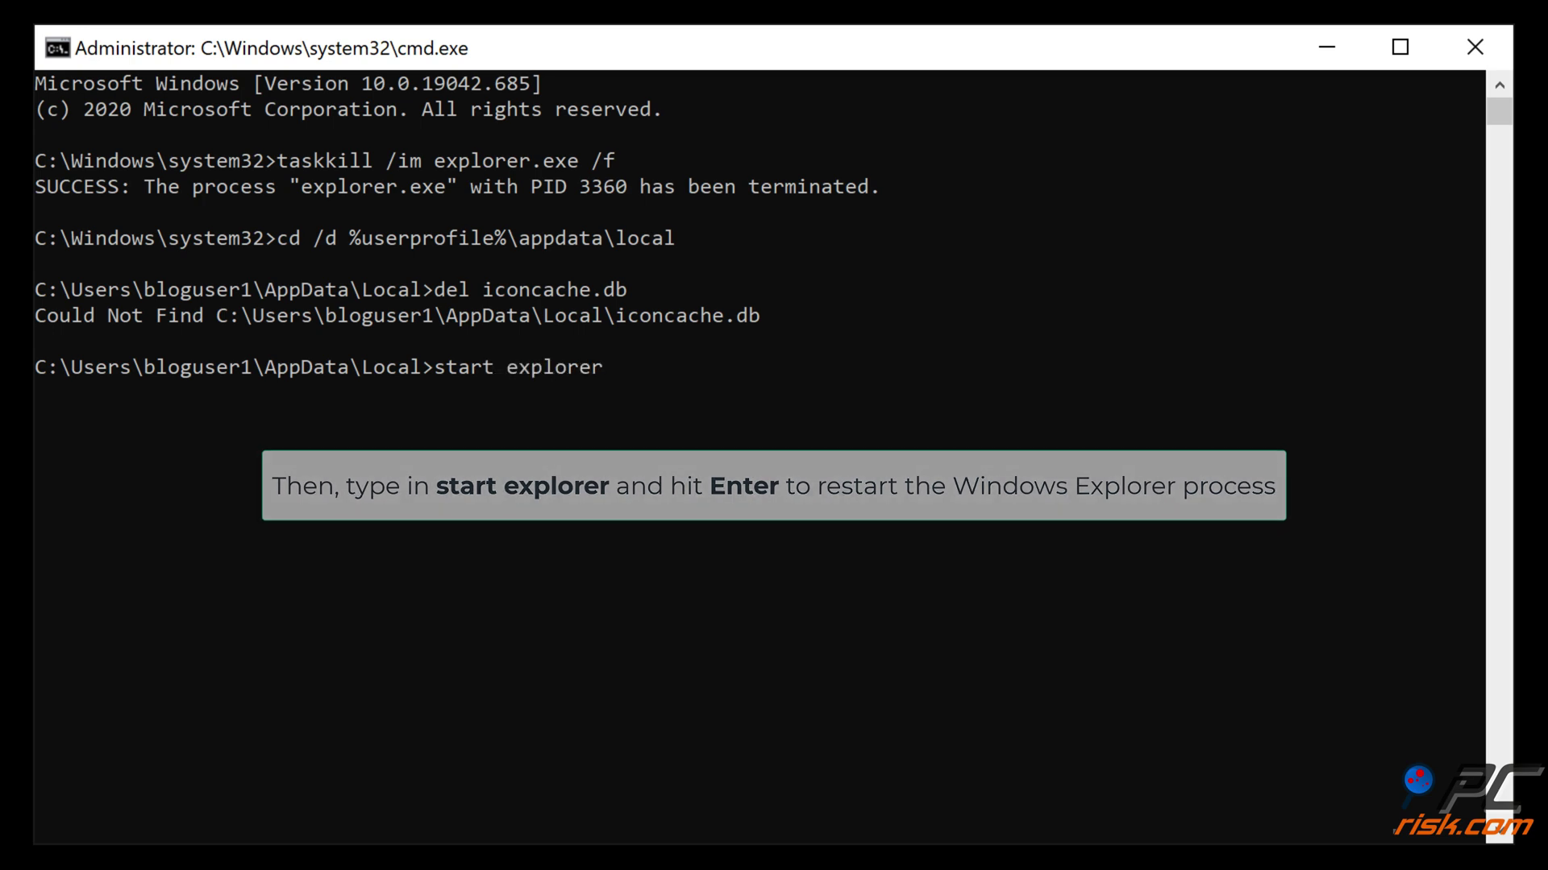
{"action": "key", "text": "Return"}
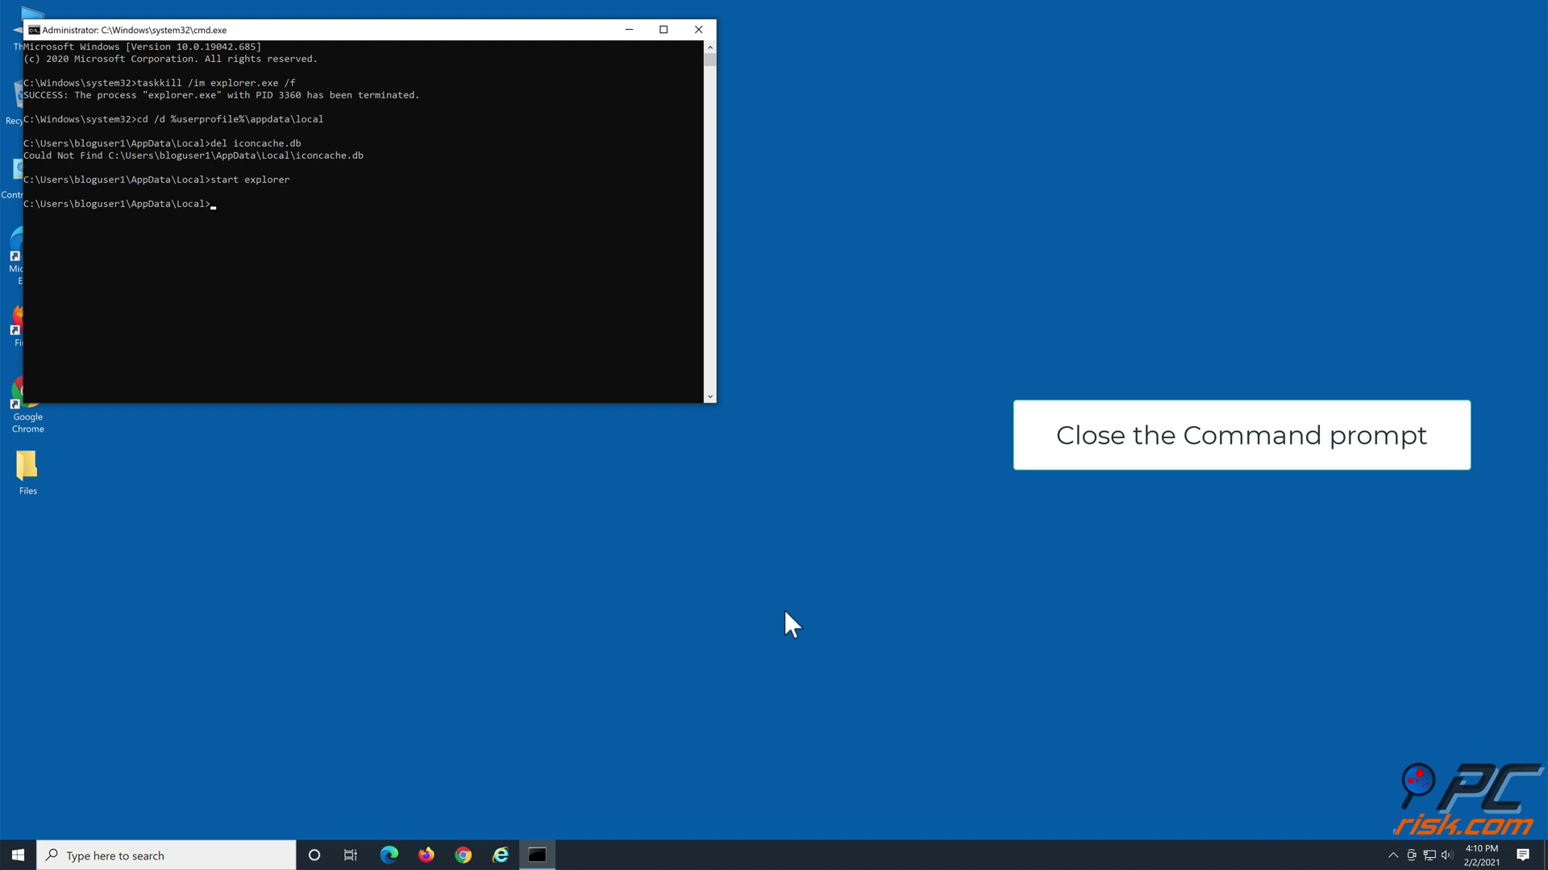
Step: Close the current Command Prompt and launch cmd again as Administrator from Run
{"action": "left_click", "coordinate": [693, 29]}
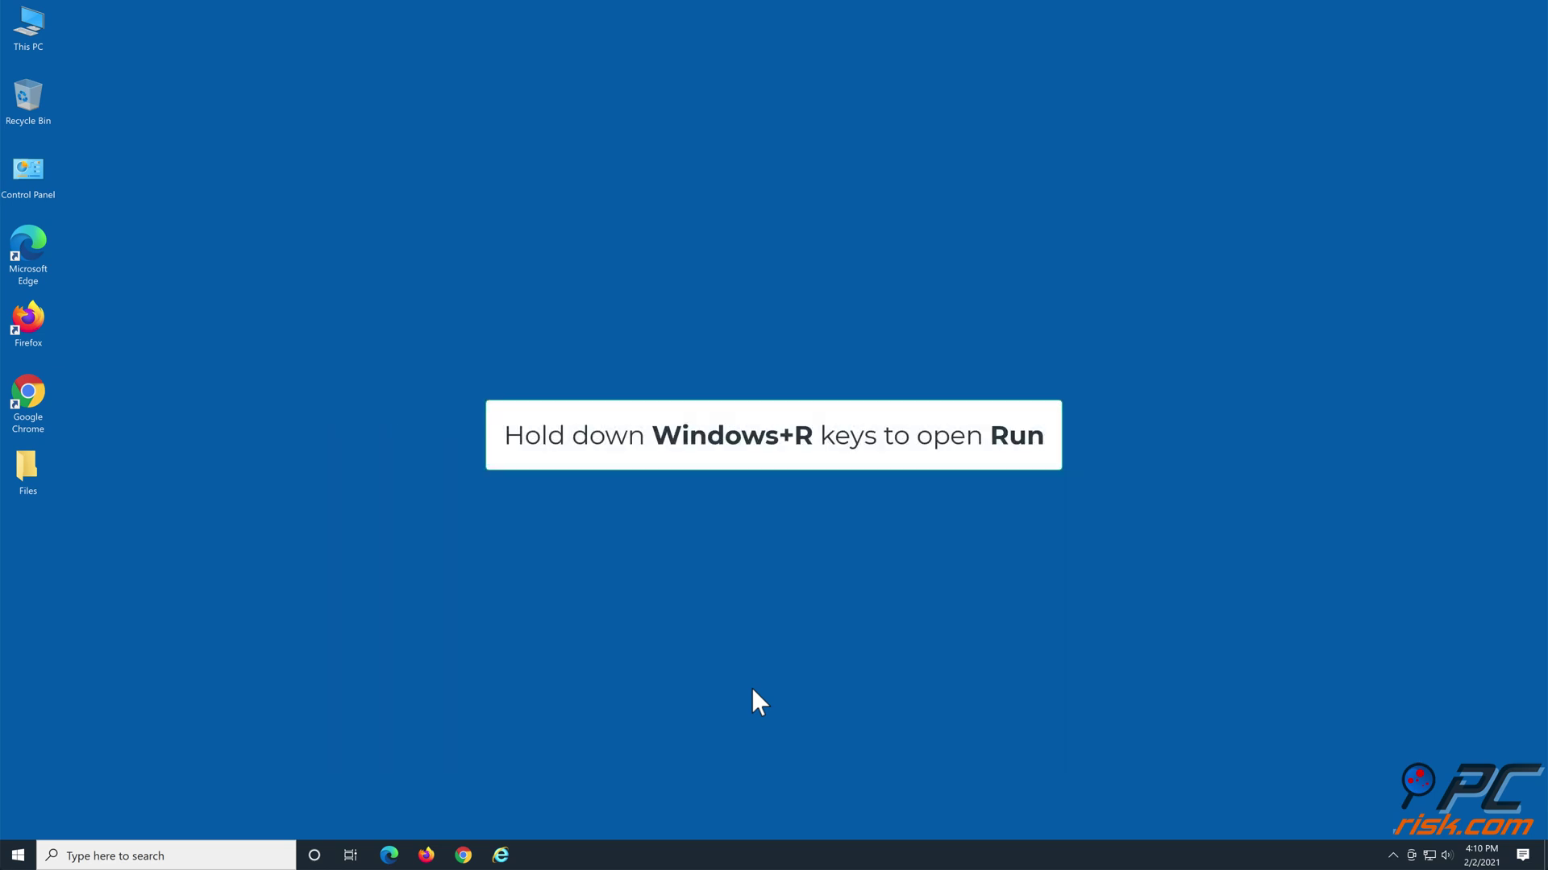
{"action": "key", "text": "super+r"}
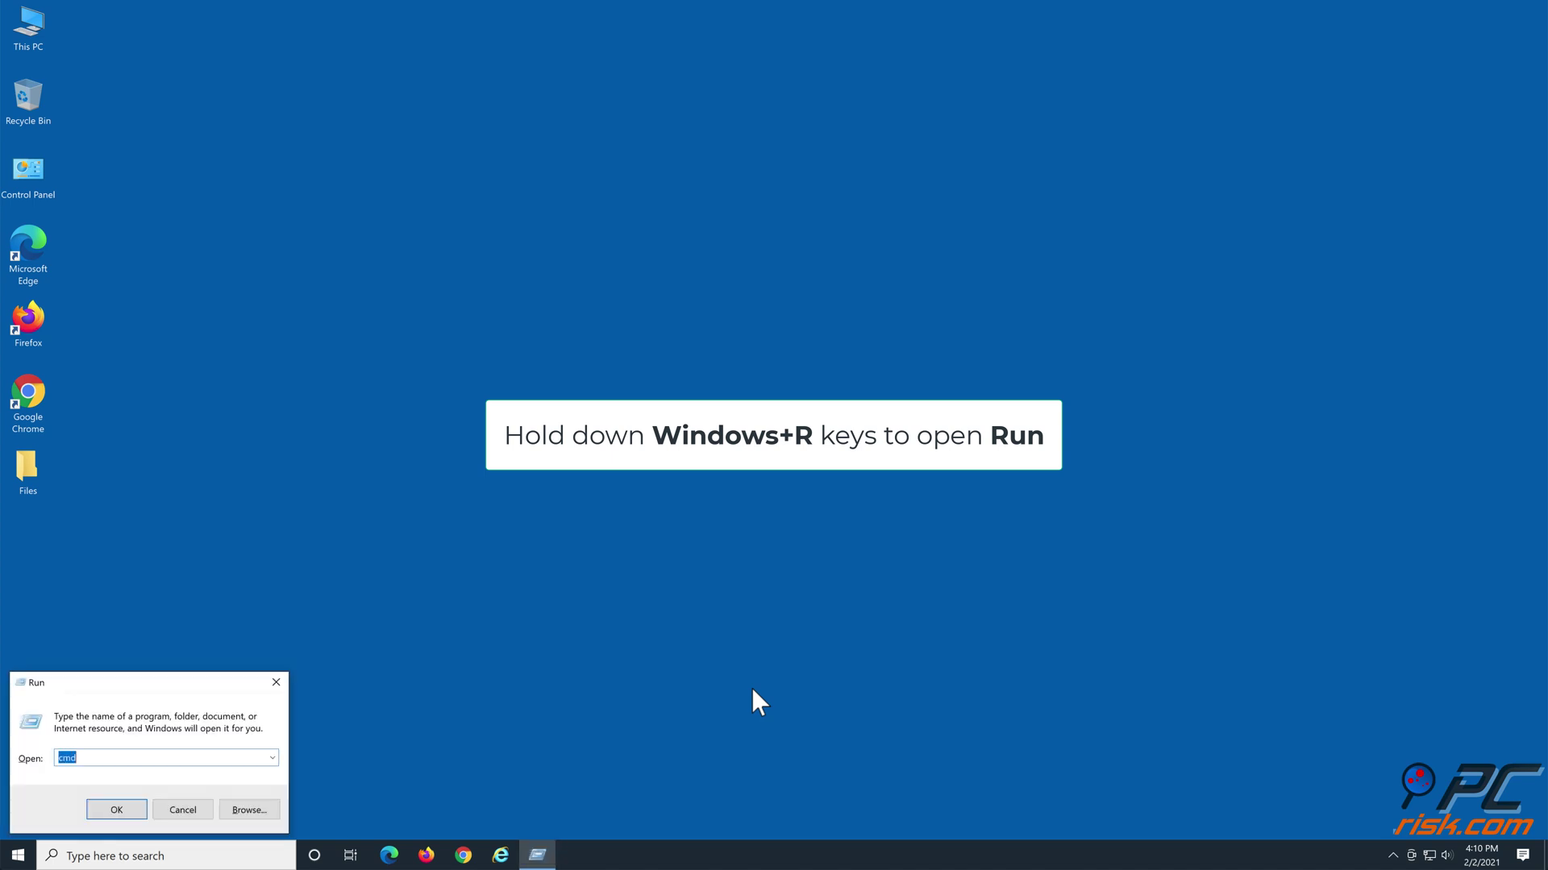
{"action": "type", "text": "c"}
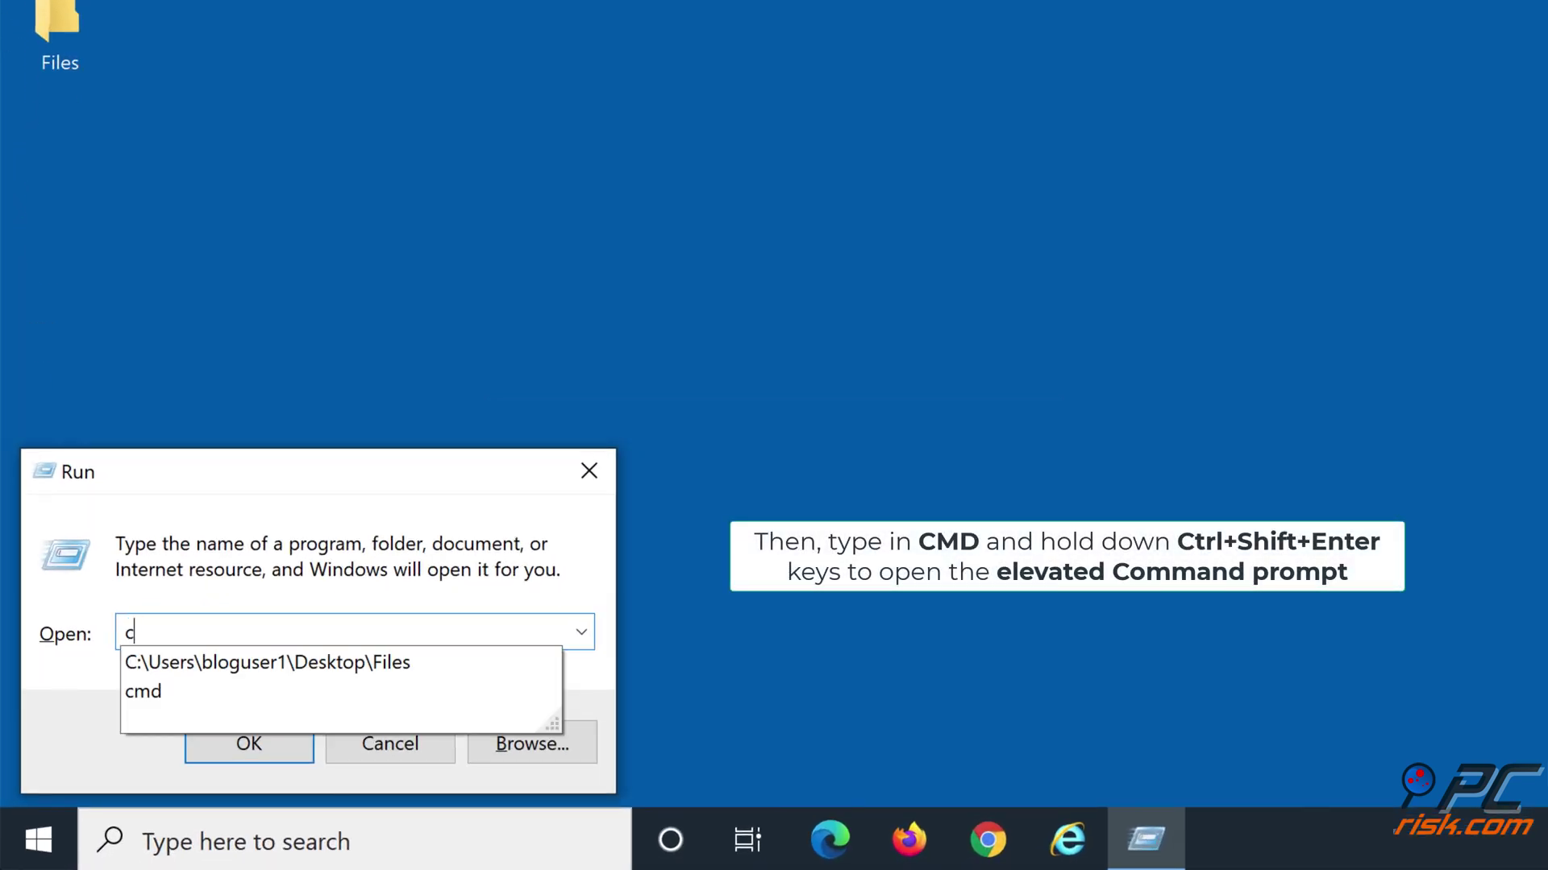
{"action": "type", "text": "md"}
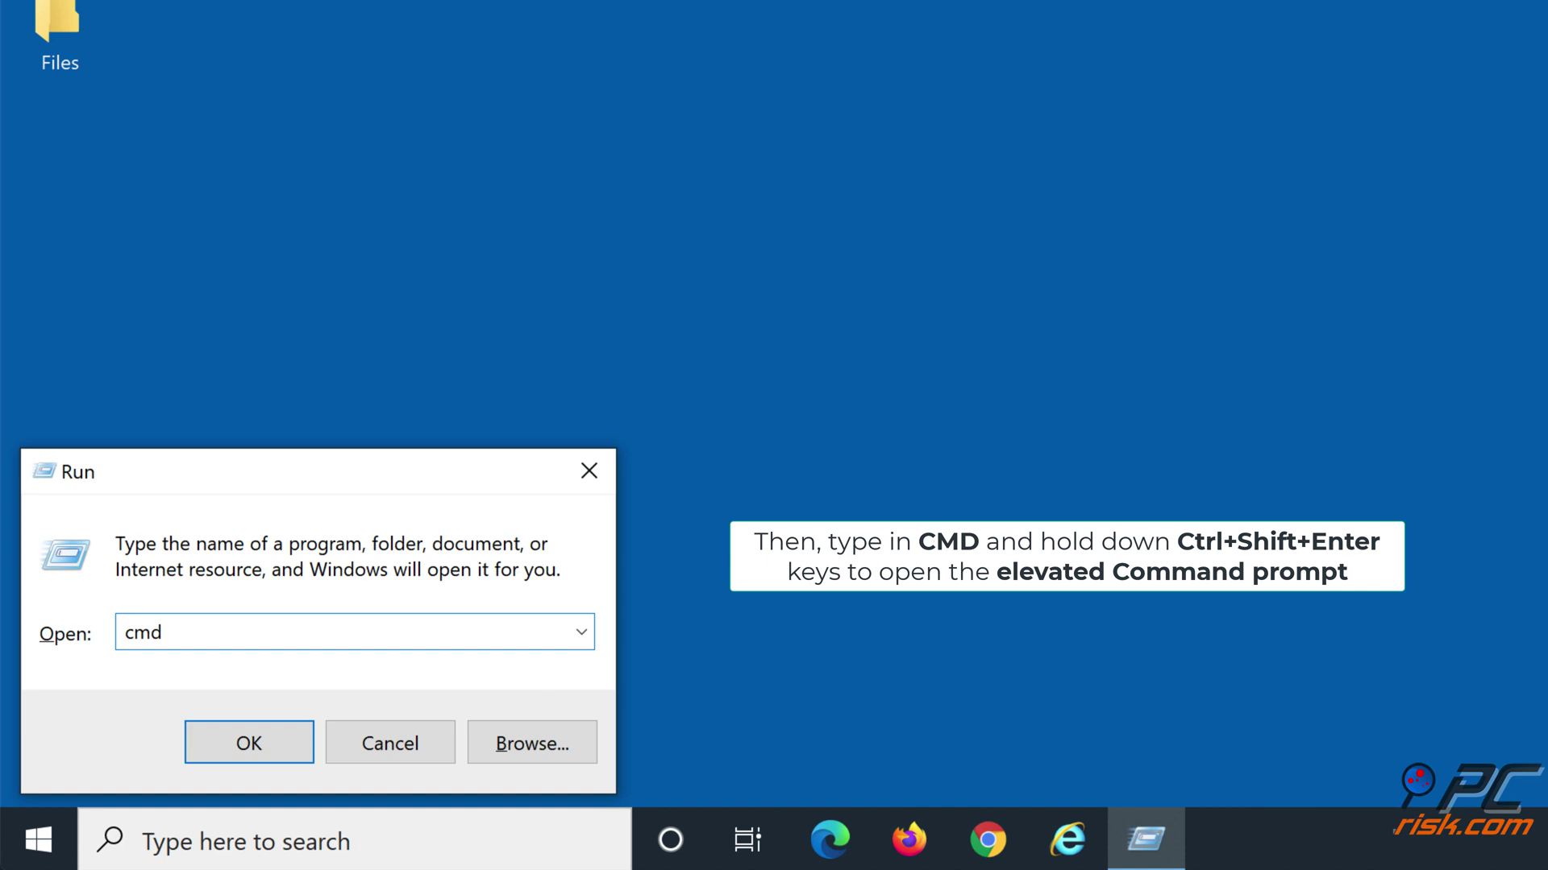
{"action": "key", "text": "ctrl+shift+Return"}
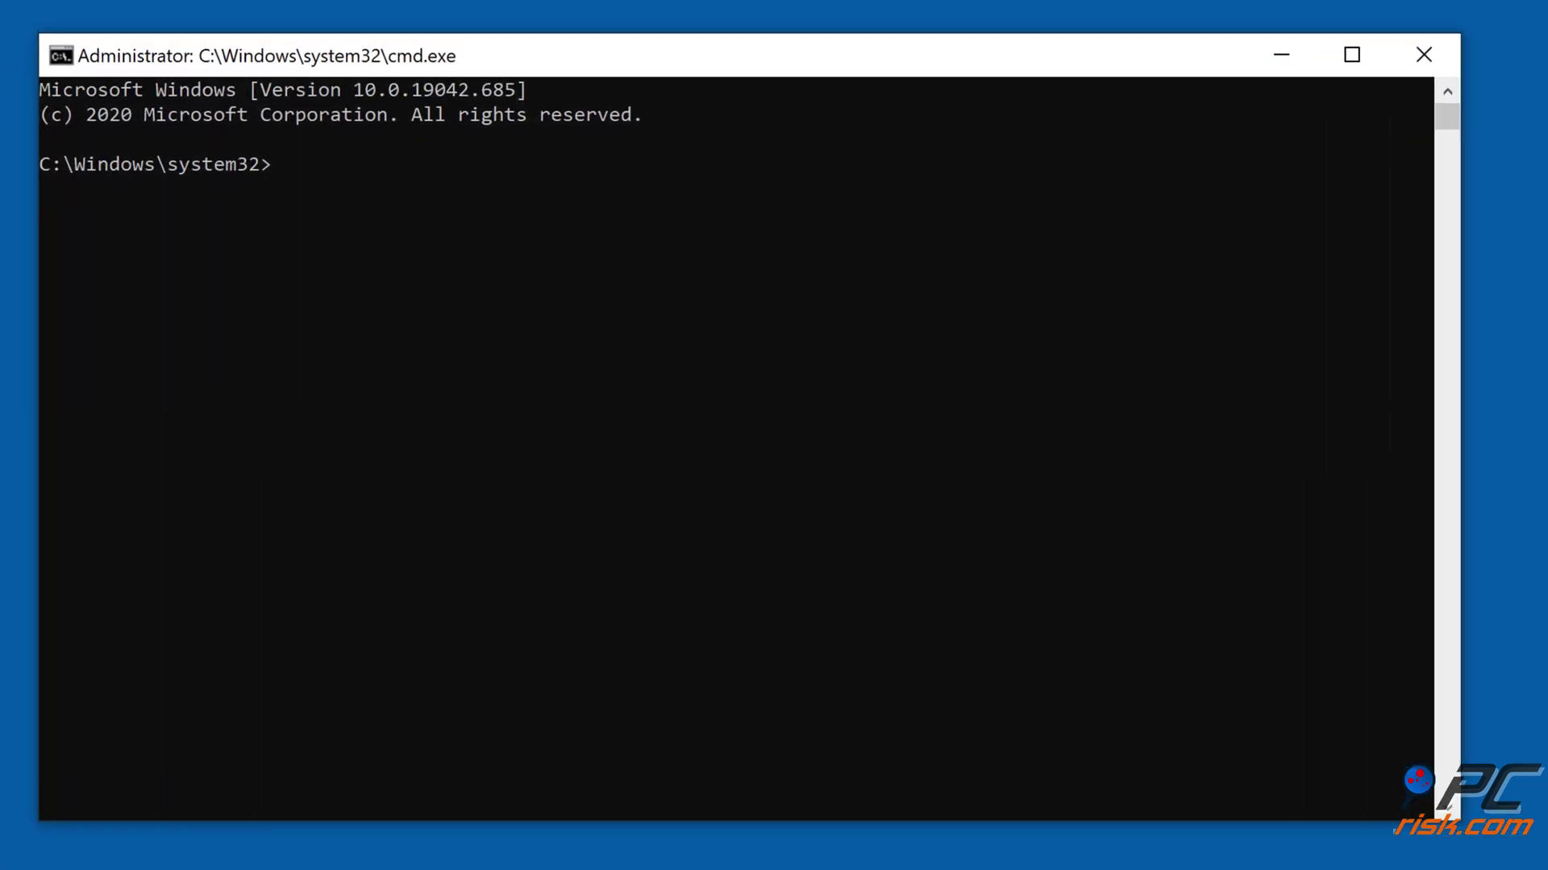
Step: Run sfc /scannow in the elevated Command Prompt
{"action": "type", "text": "sfc"}
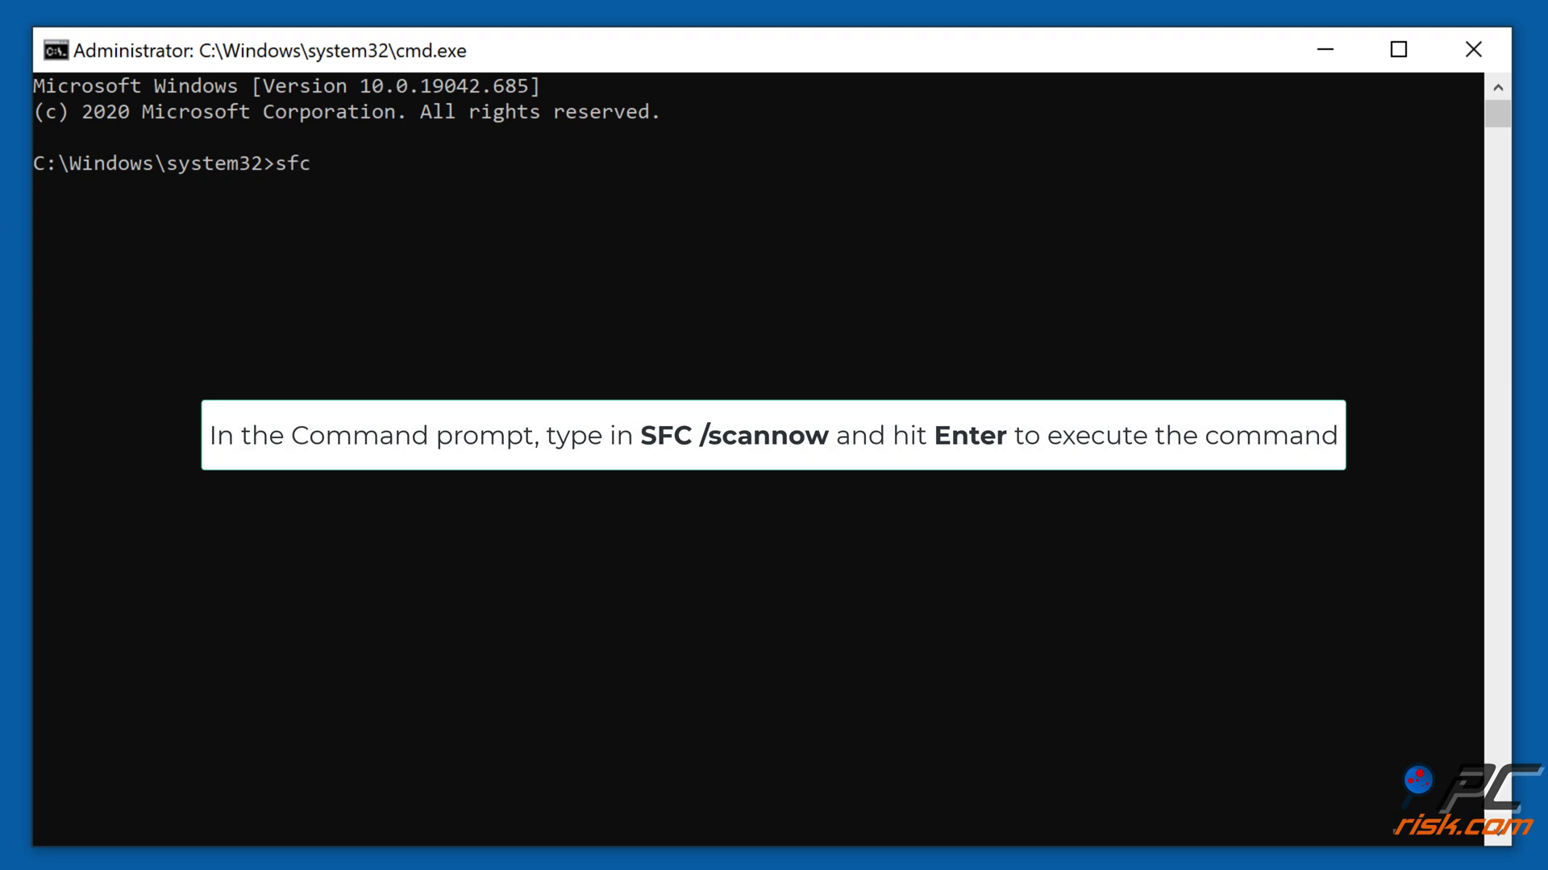
{"action": "type", "text": " /scannow"}
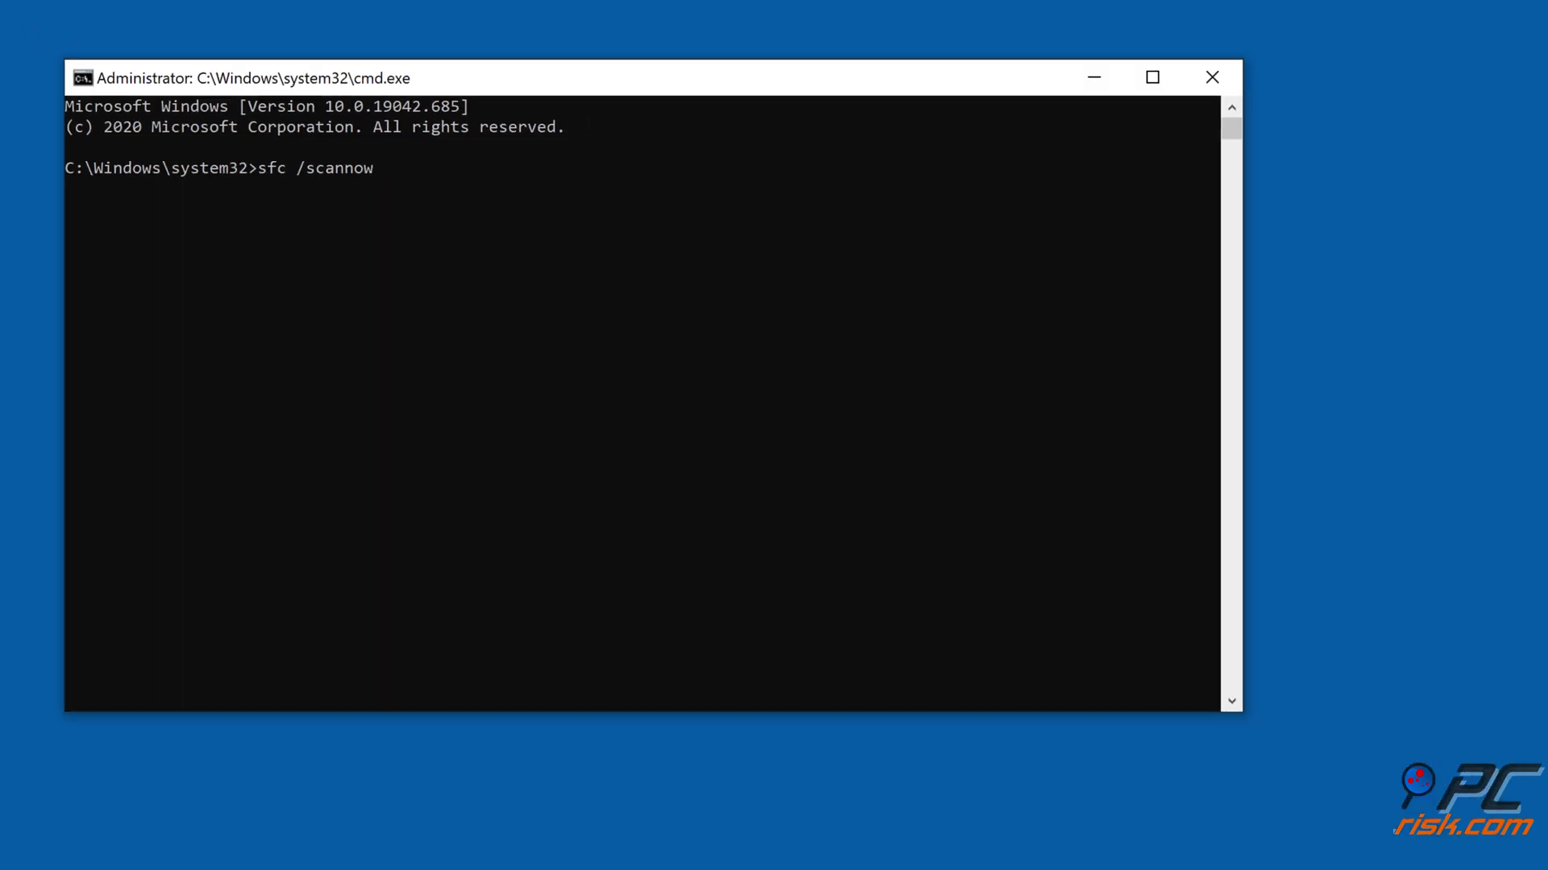
{"action": "key", "text": "Return"}
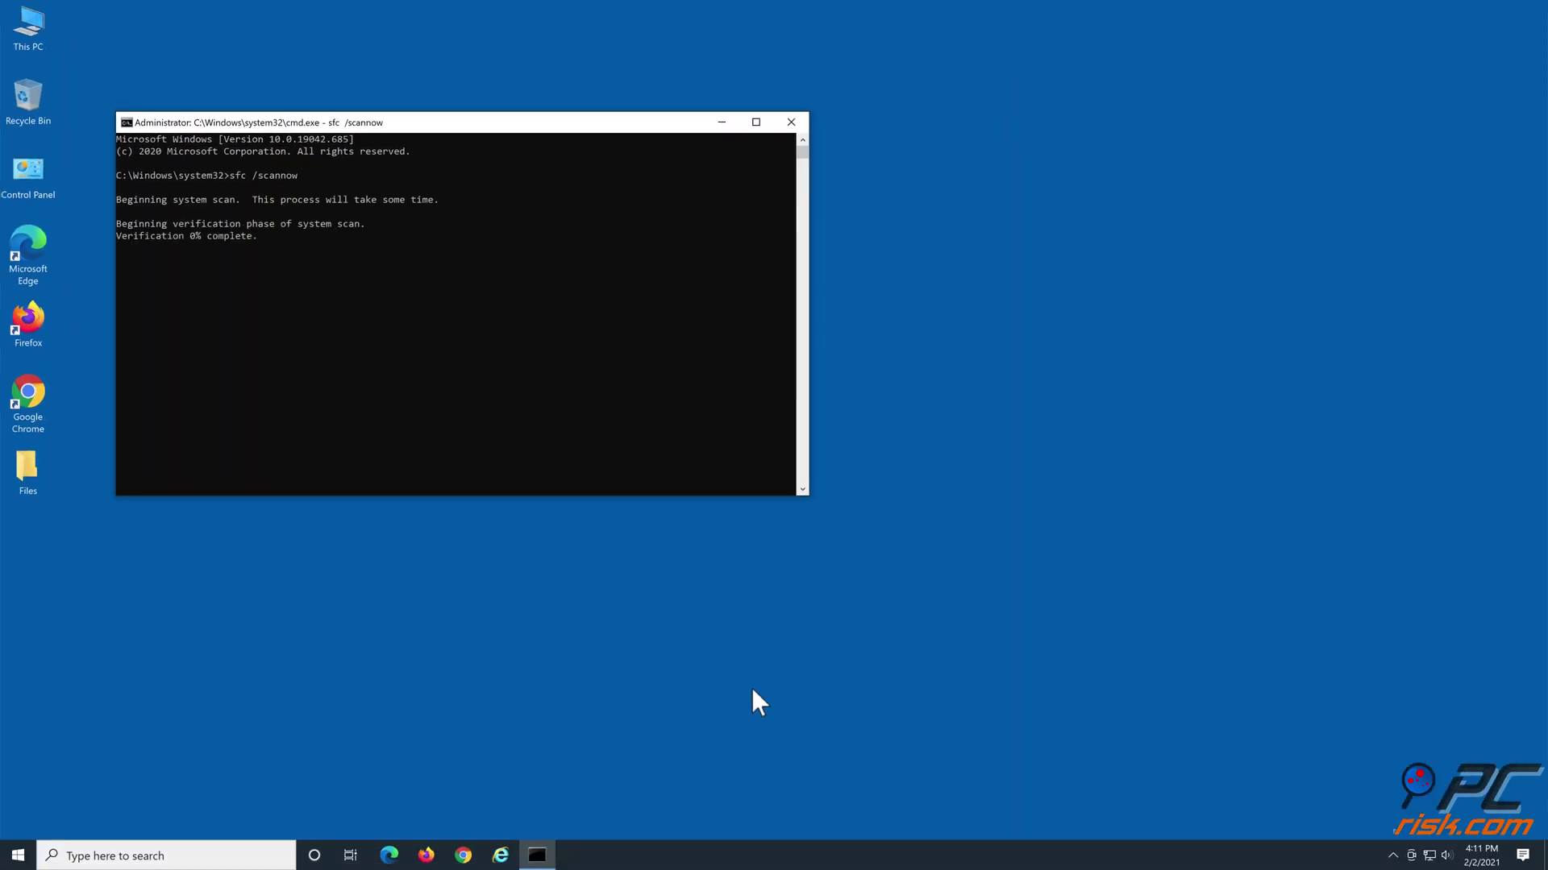